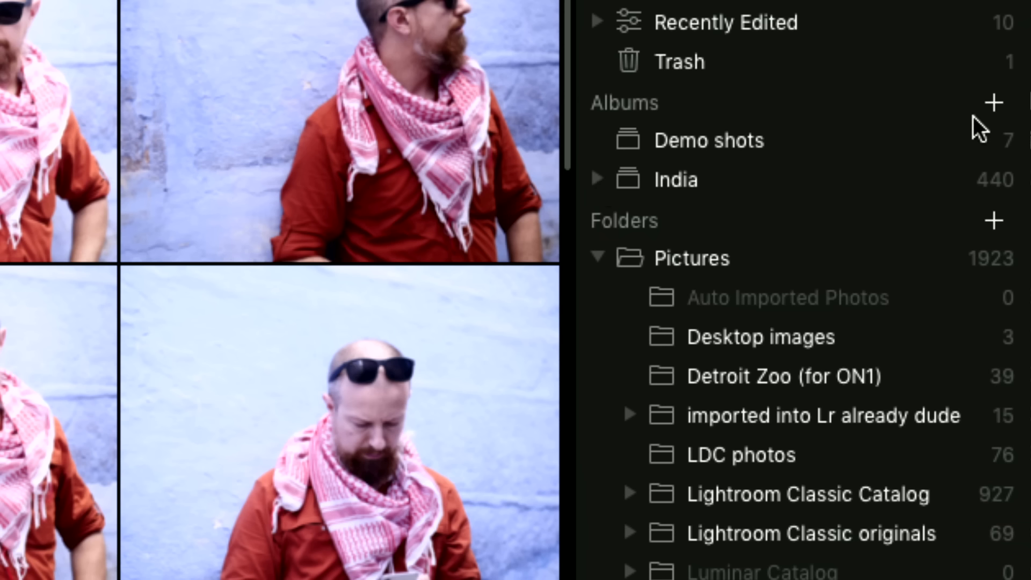
# Create a new album named "My first album".
pyautogui.click(993, 103)
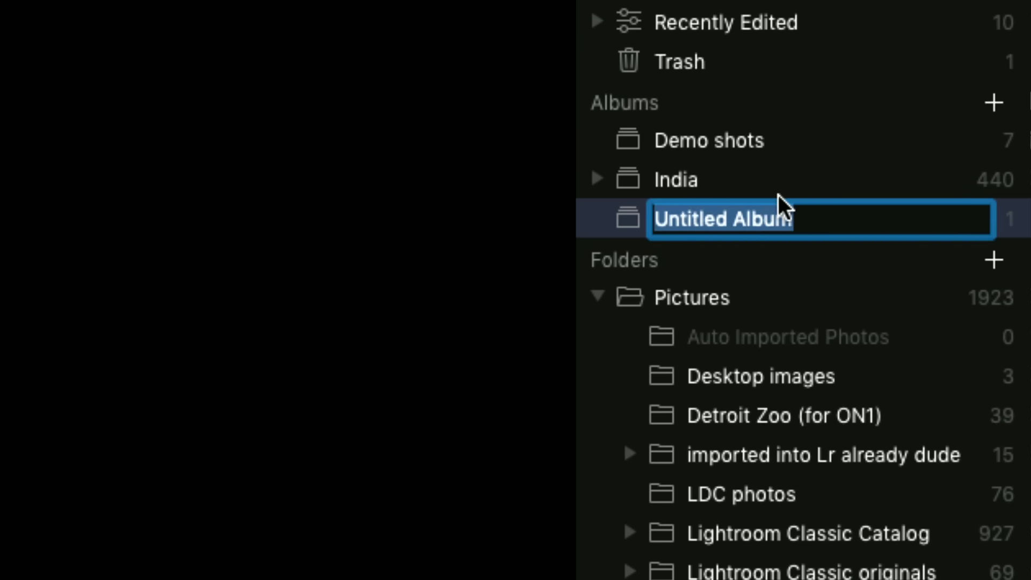
pyautogui.write('My first album')
pyautogui.press('Return')
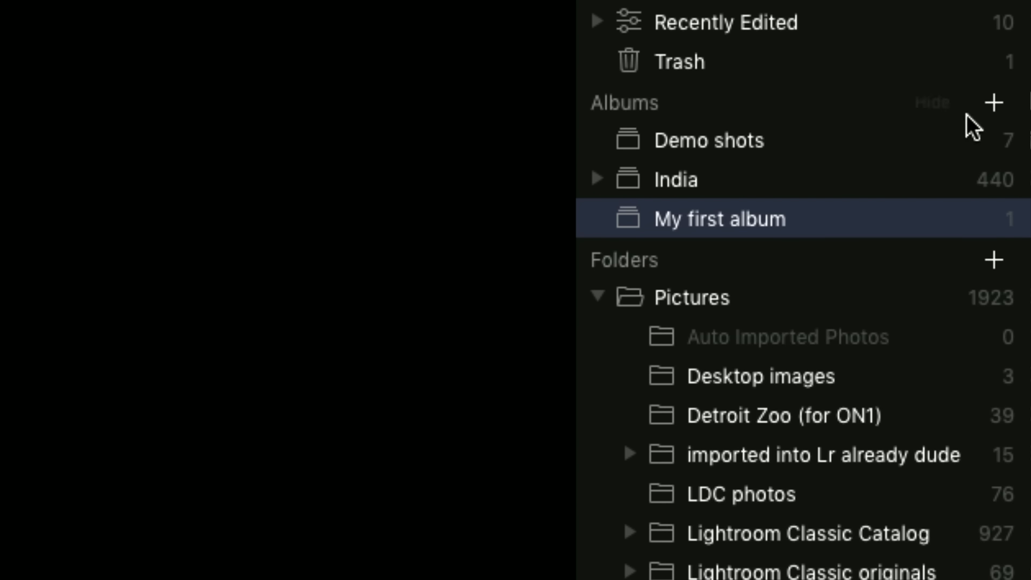
# Create a second album and name it "Another album".
pyautogui.click(993, 103)
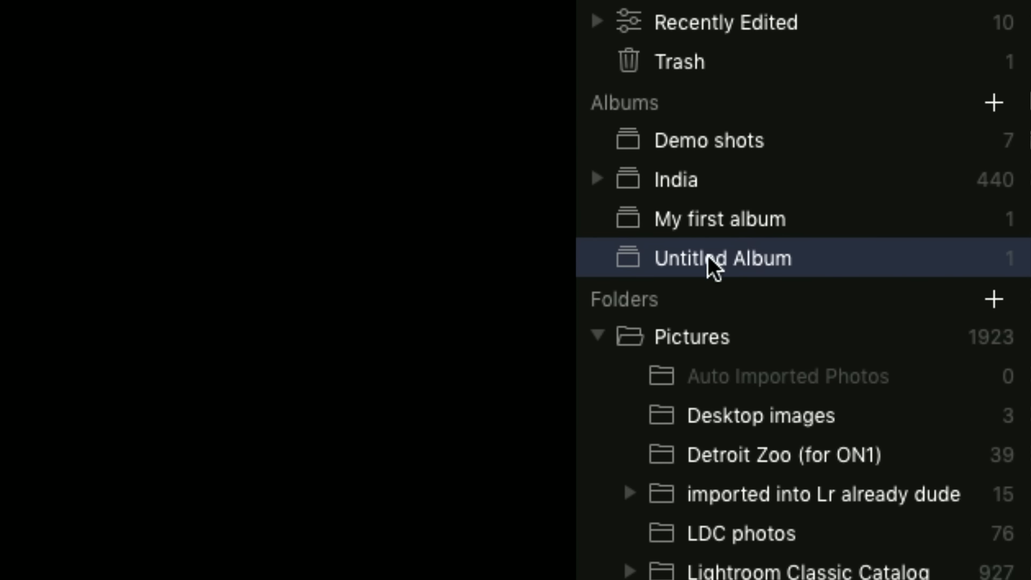
pyautogui.rightClick(727, 256)
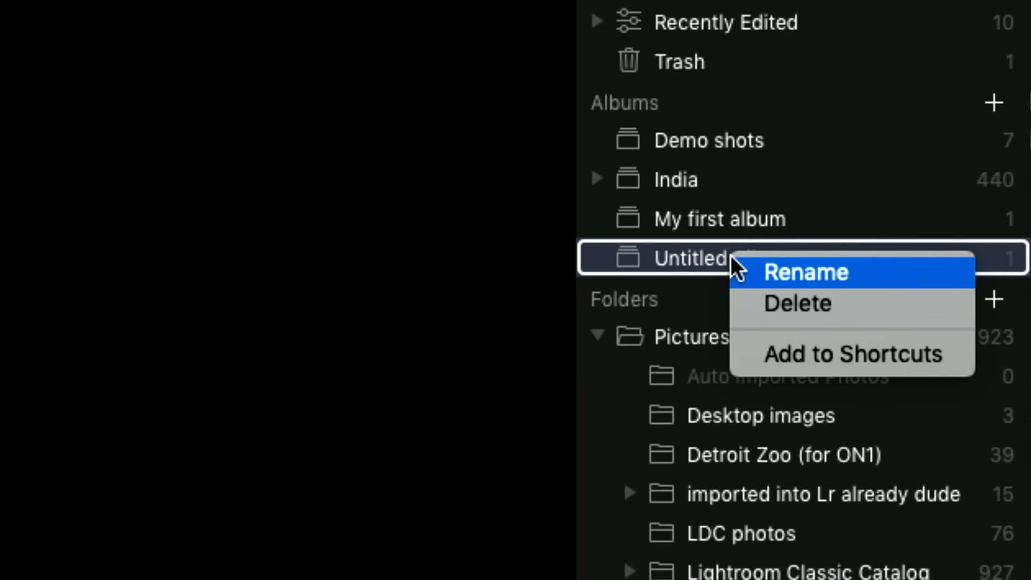
pyautogui.click(769, 266)
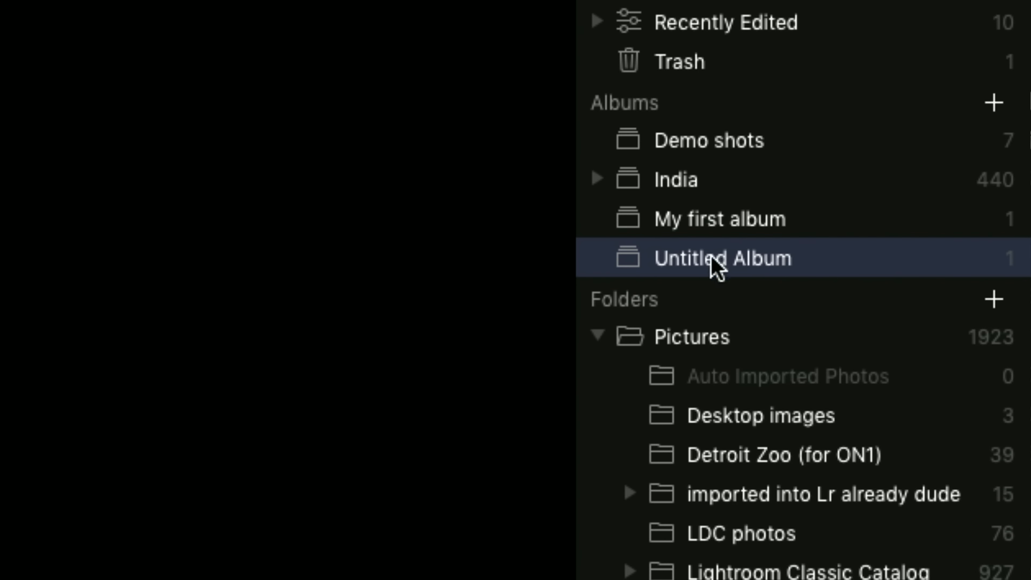
pyautogui.write('Anothe')
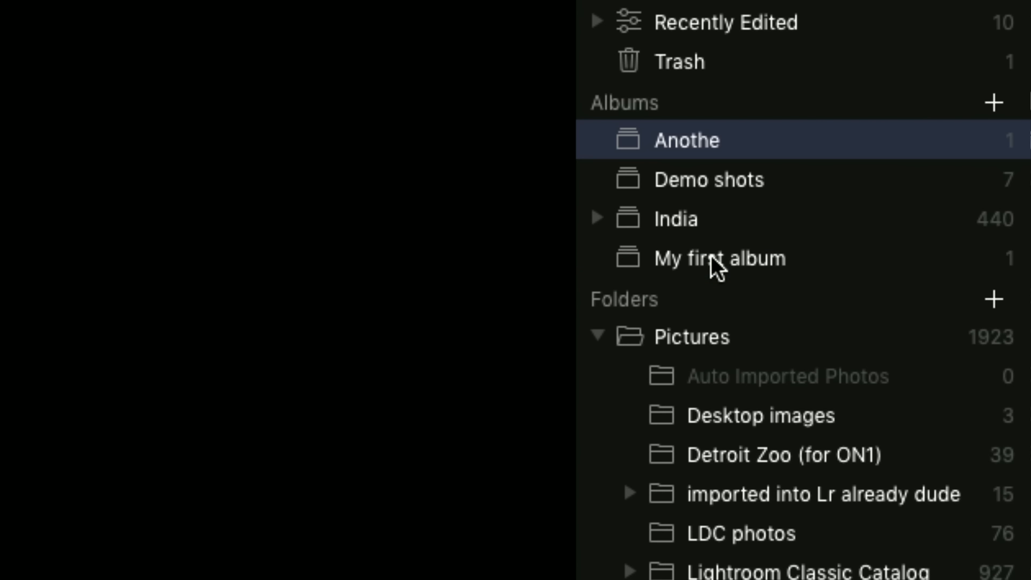
pyautogui.rightClick(683, 146)
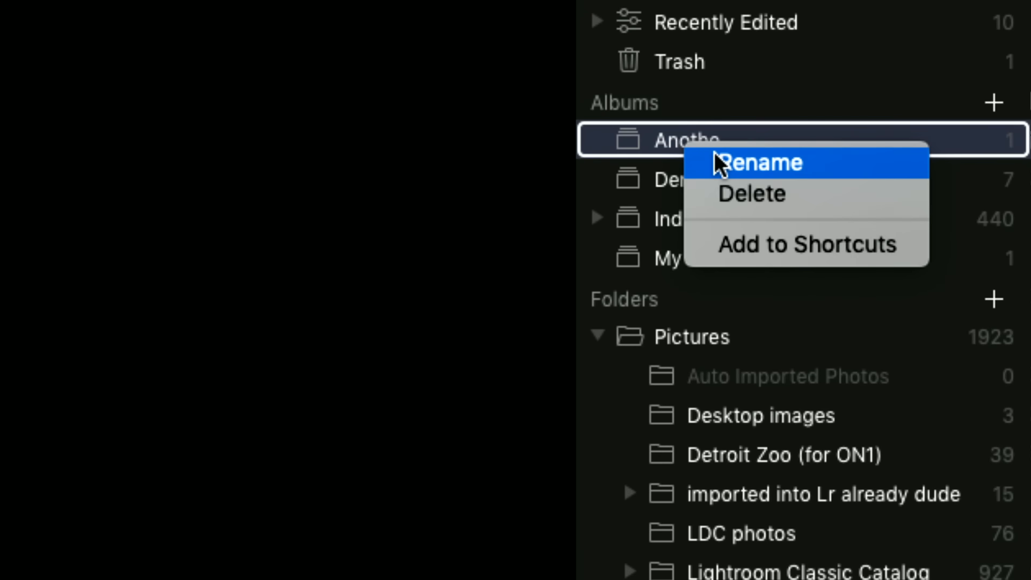
pyautogui.click(717, 160)
pyautogui.write('r album')
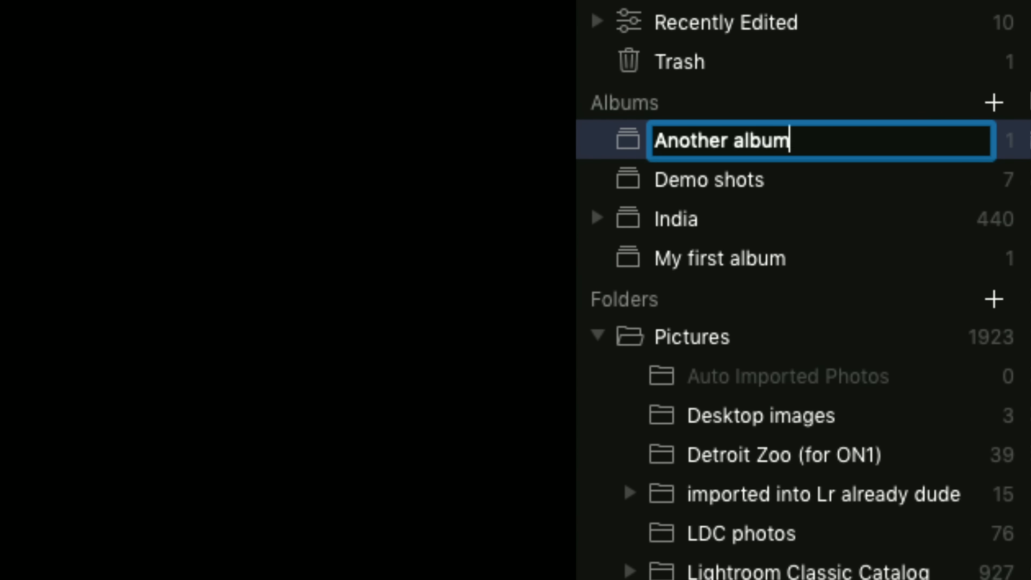
pyautogui.press('Return')
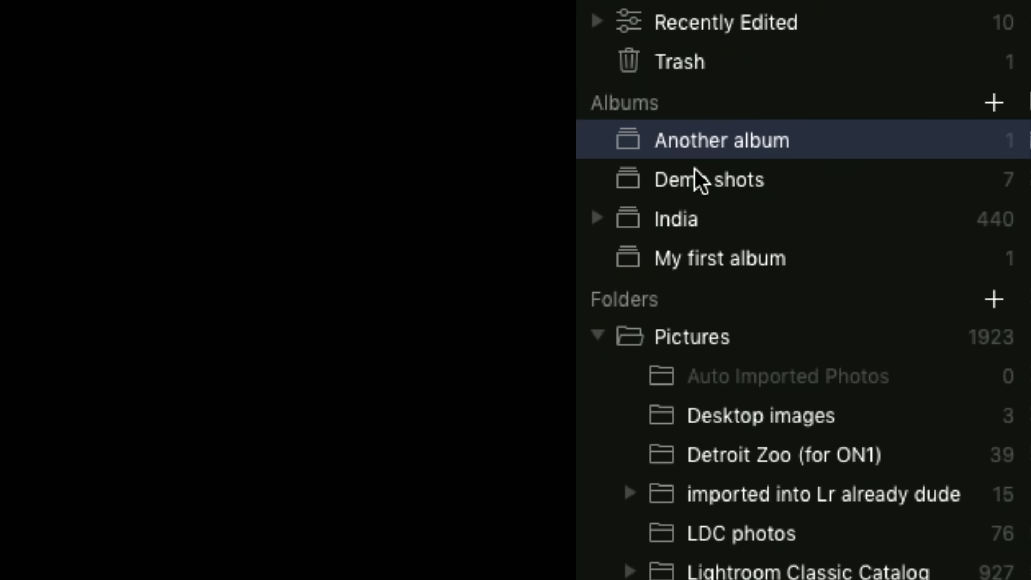
# Nest "Another album" inside "My first album" and expand the parent album.
pyautogui.moveTo(683, 149); pyautogui.dragTo(721, 253)
pyautogui.click(598, 218)
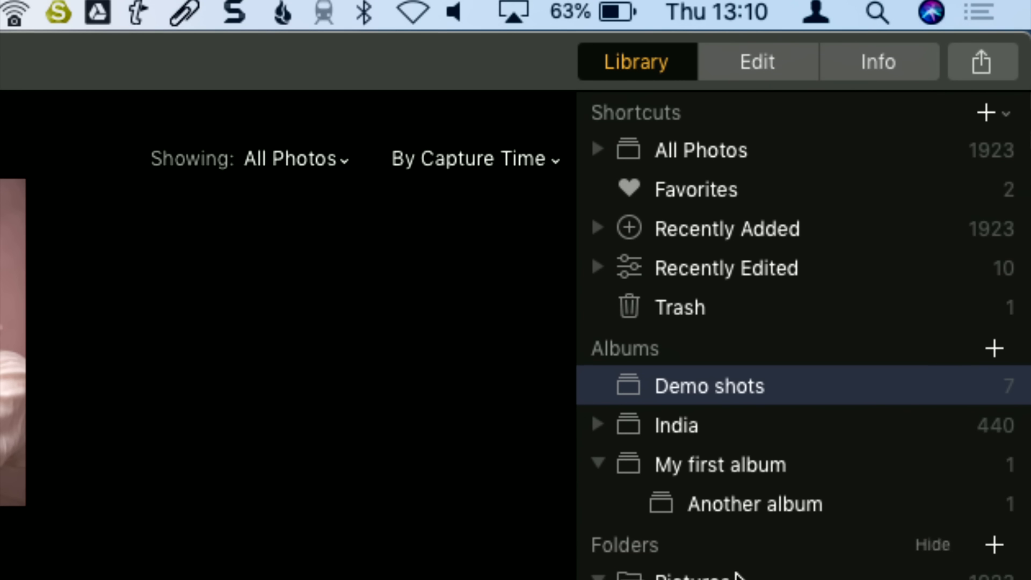
# Add the Jaipur album inside the India album to the shortcuts.
pyautogui.click(598, 385)
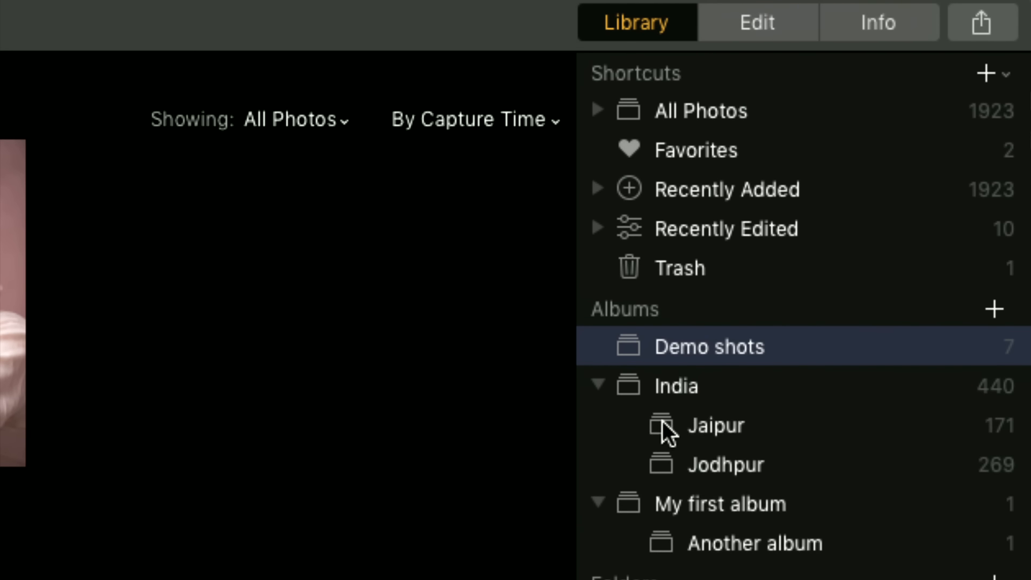
pyautogui.click(716, 430)
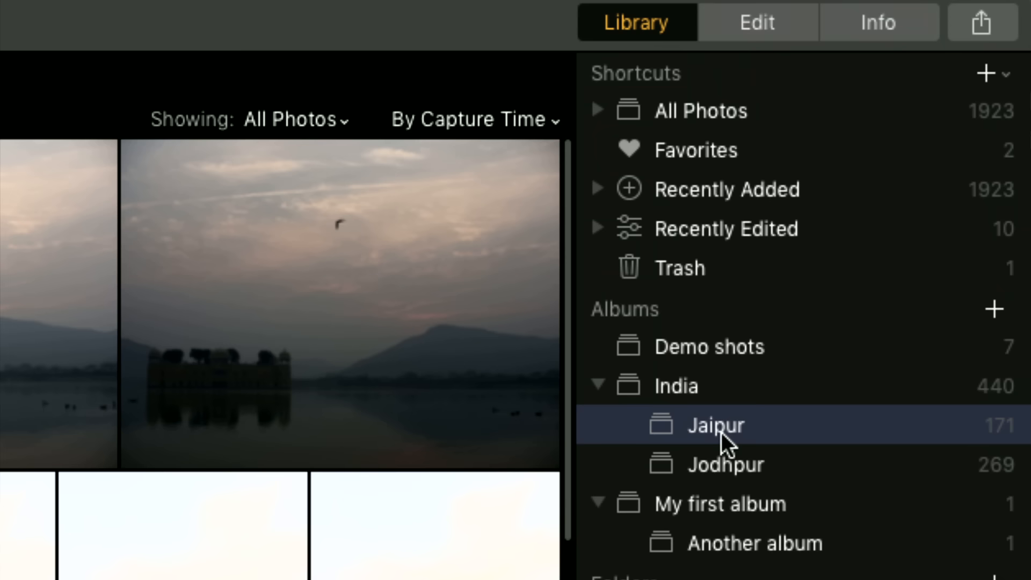
pyautogui.rightClick(725, 423)
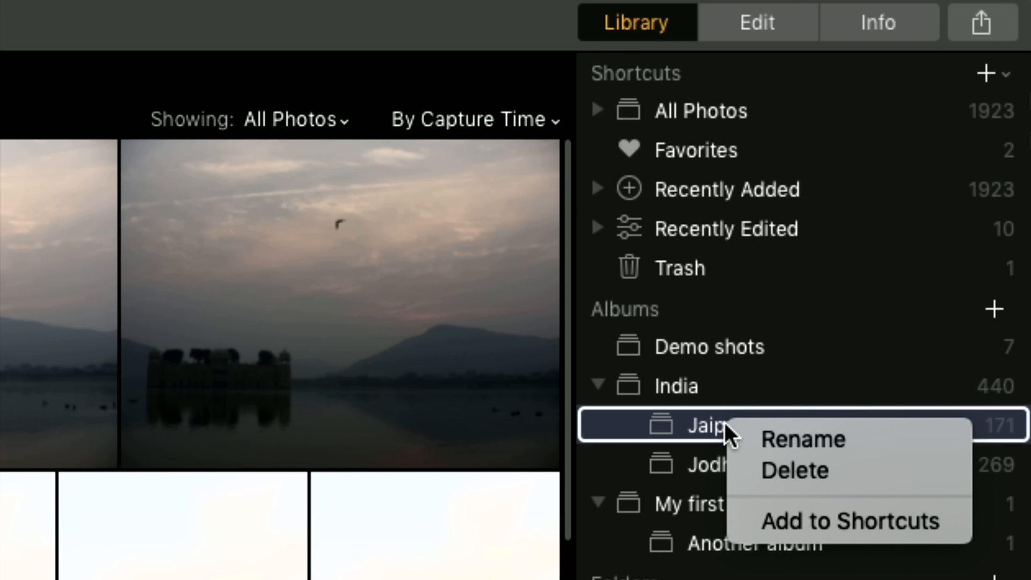
pyautogui.click(800, 520)
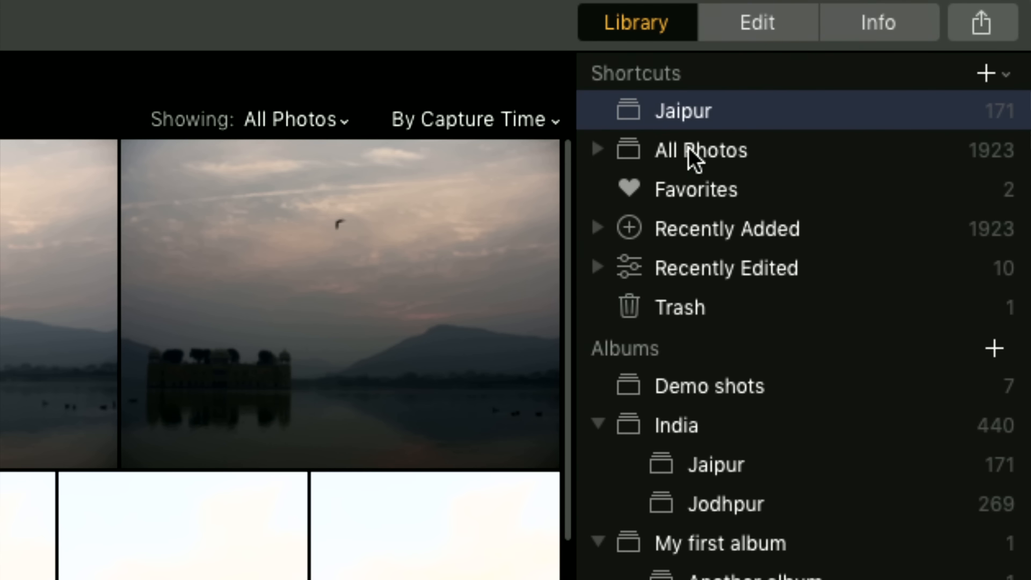
# Show All Photos and browse its date hierarchy down to the January 2018 days.
pyautogui.click(597, 150)
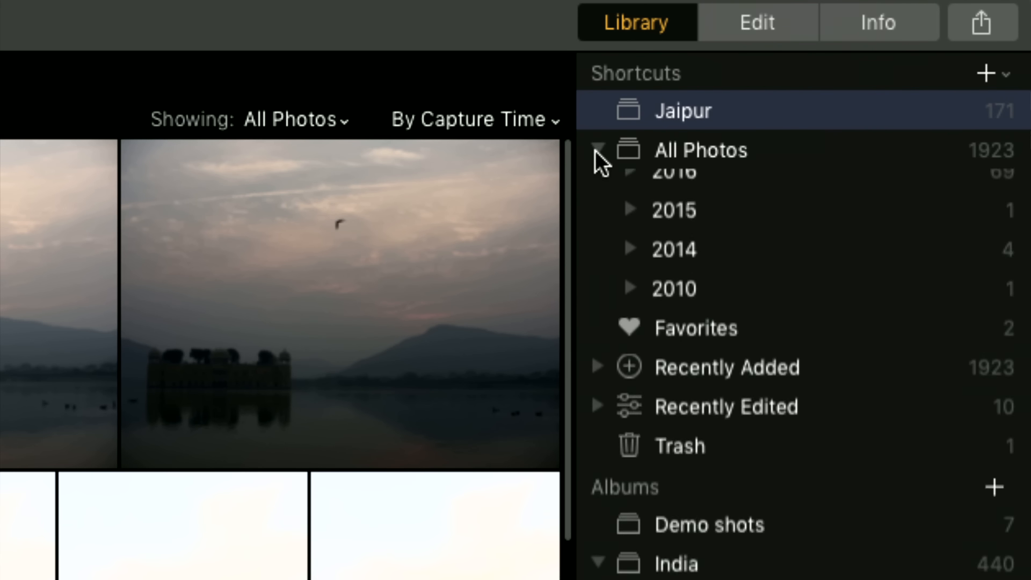
pyautogui.click(651, 155)
pyautogui.click(631, 188)
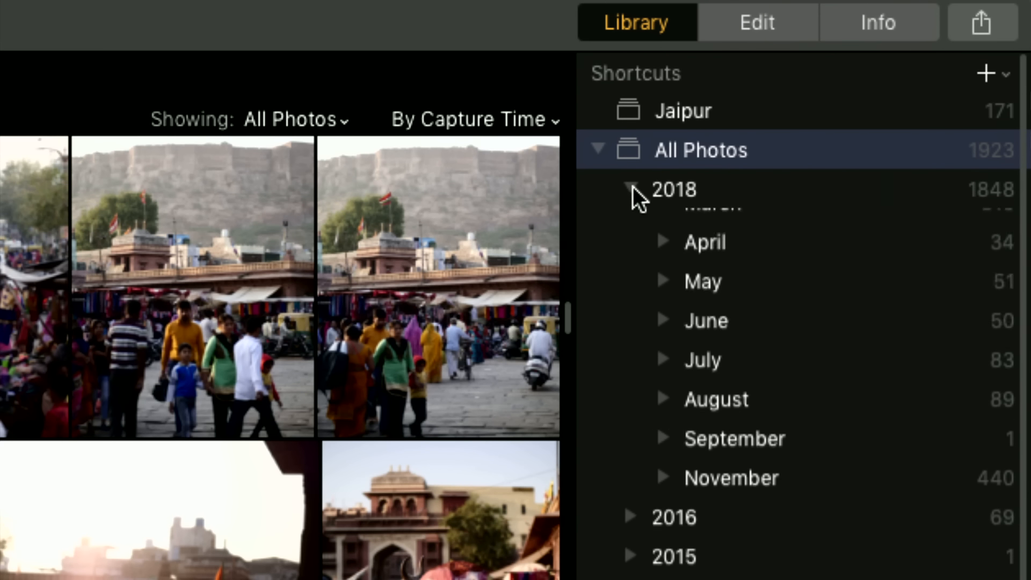
pyautogui.click(663, 229)
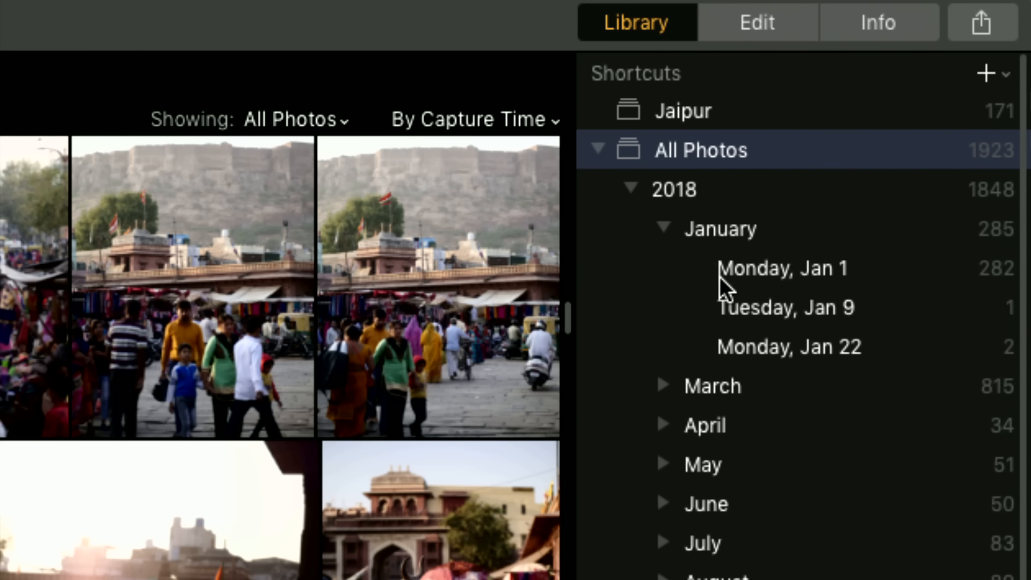
pyautogui.click(664, 230)
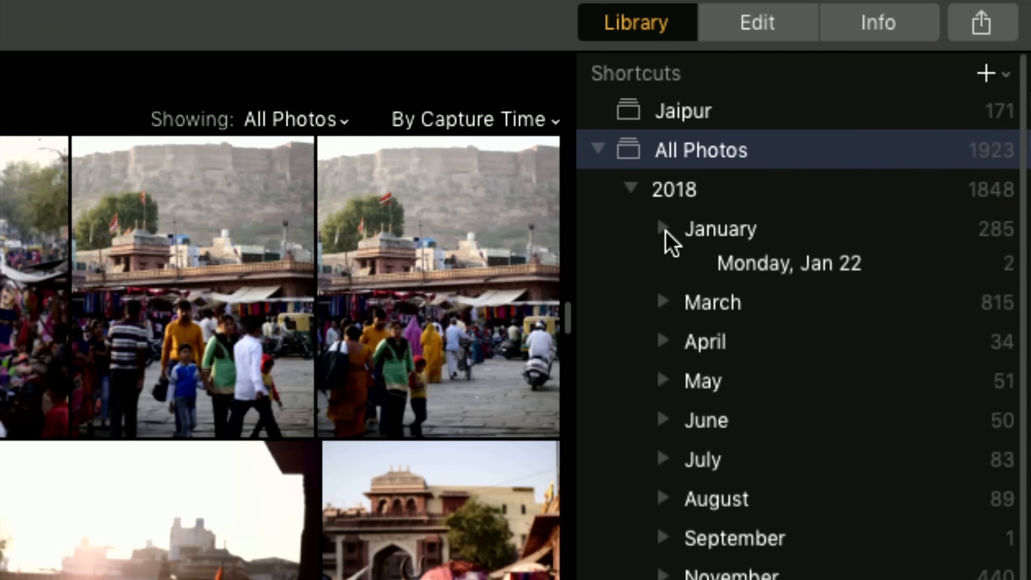
pyautogui.click(632, 192)
pyautogui.click(632, 189)
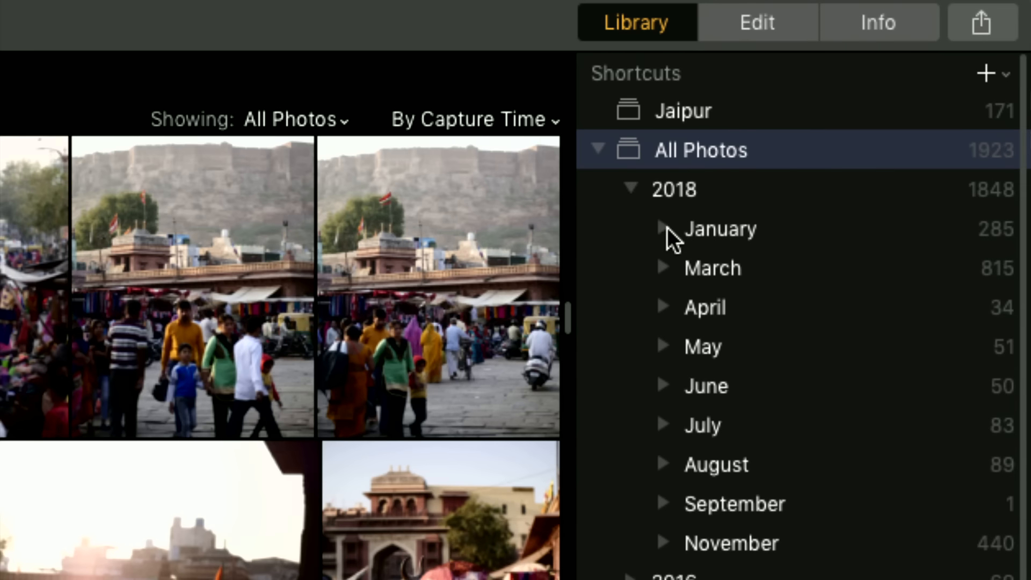
# Check the March 2018 days, and collapse the All Photos date hierarchy.
pyautogui.click(666, 269)
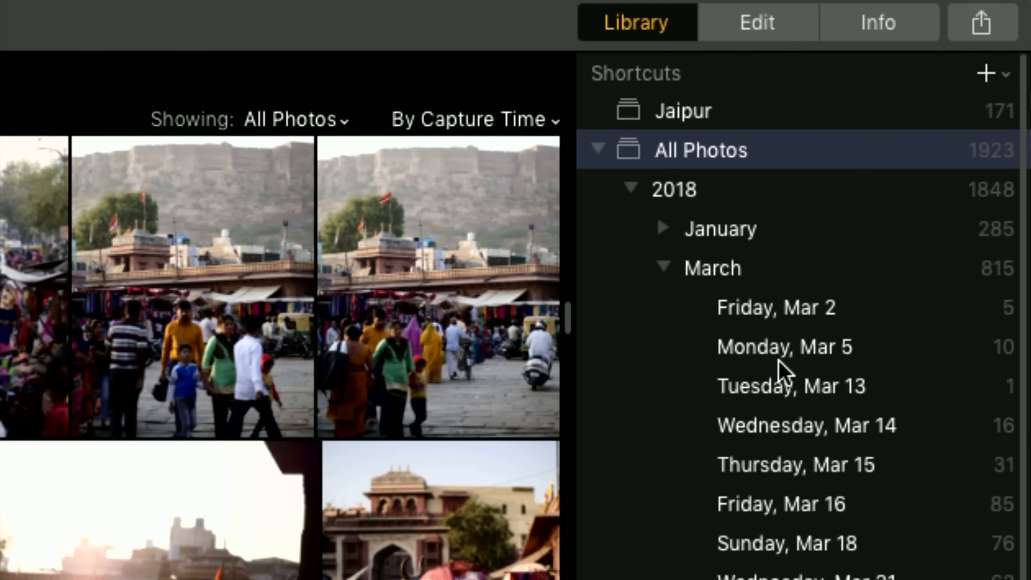
pyautogui.click(667, 268)
pyautogui.click(635, 199)
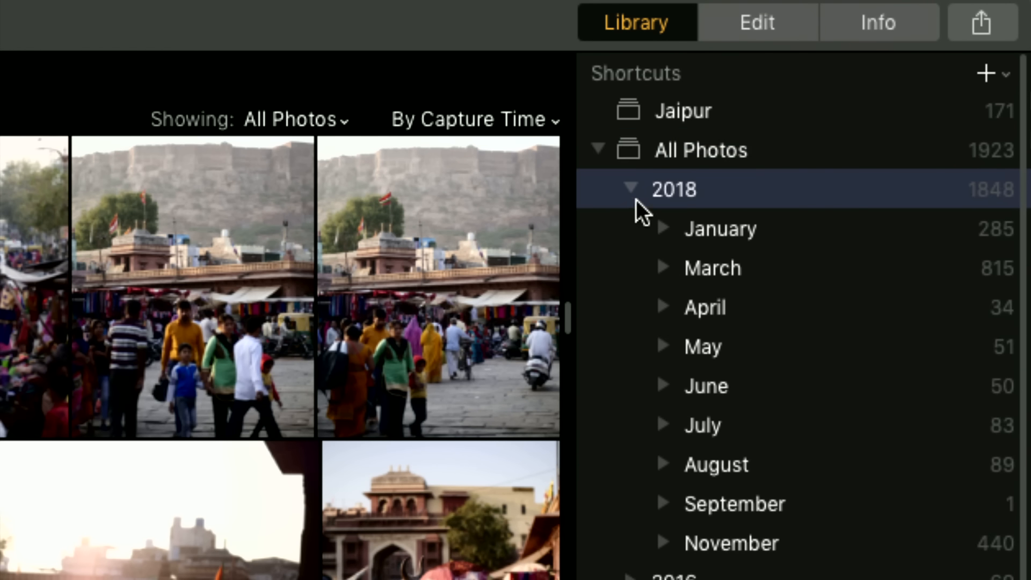
pyautogui.click(630, 189)
pyautogui.click(597, 149)
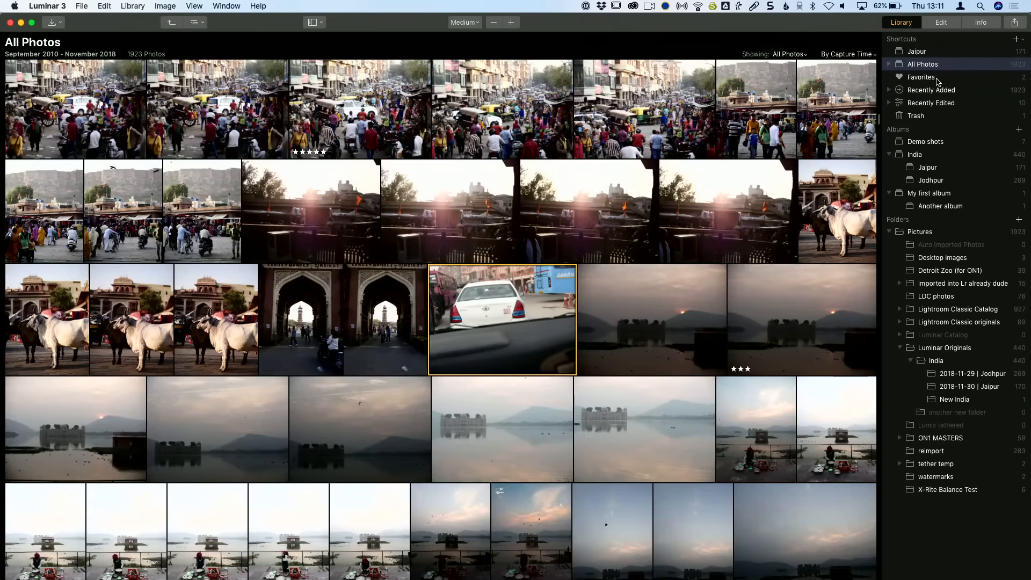
# View the Favorites photos and expand the Recently Added import dates.
pyautogui.click(737, 197)
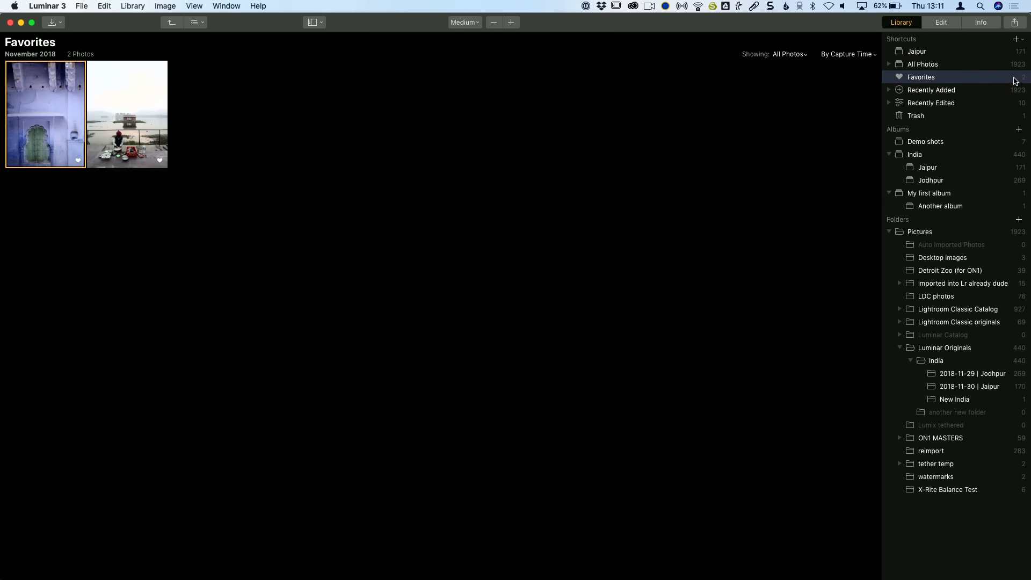
pyautogui.scroll(-2, 1014, 79)
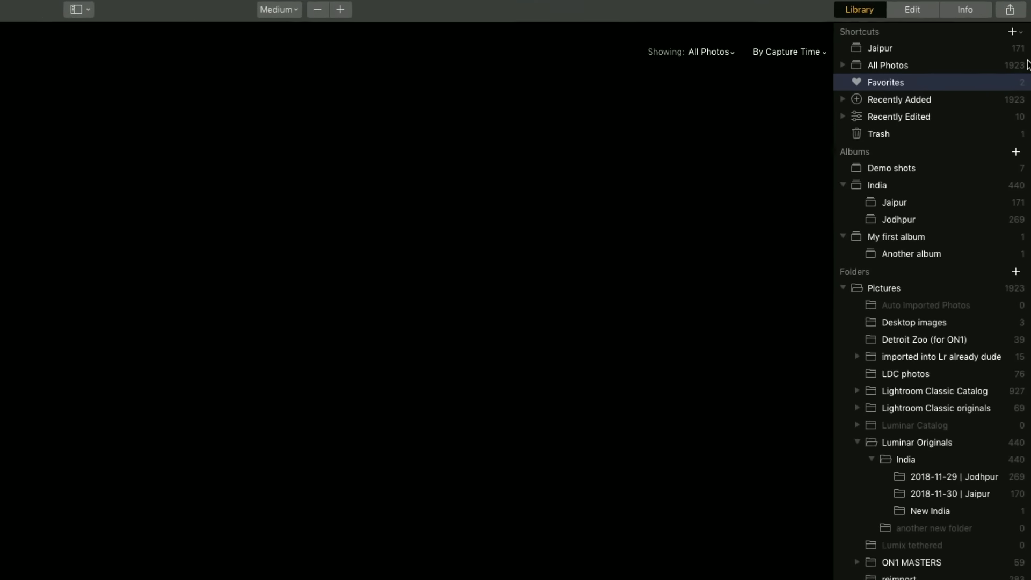
pyautogui.click(737, 121)
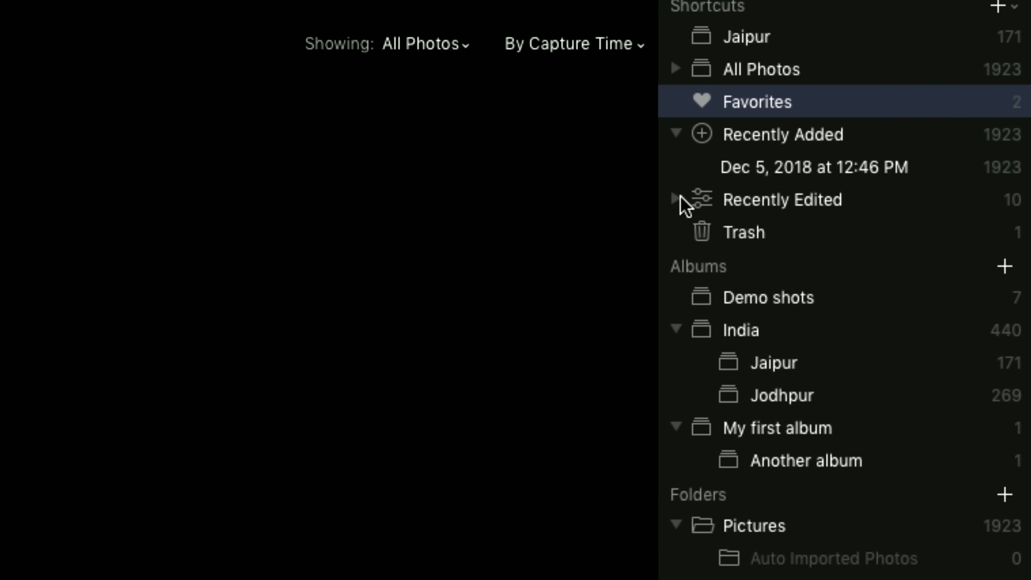
# View the Recently Edited photos, narrow them to Yesterday, and look at the Trash contents.
pyautogui.click(709, 197)
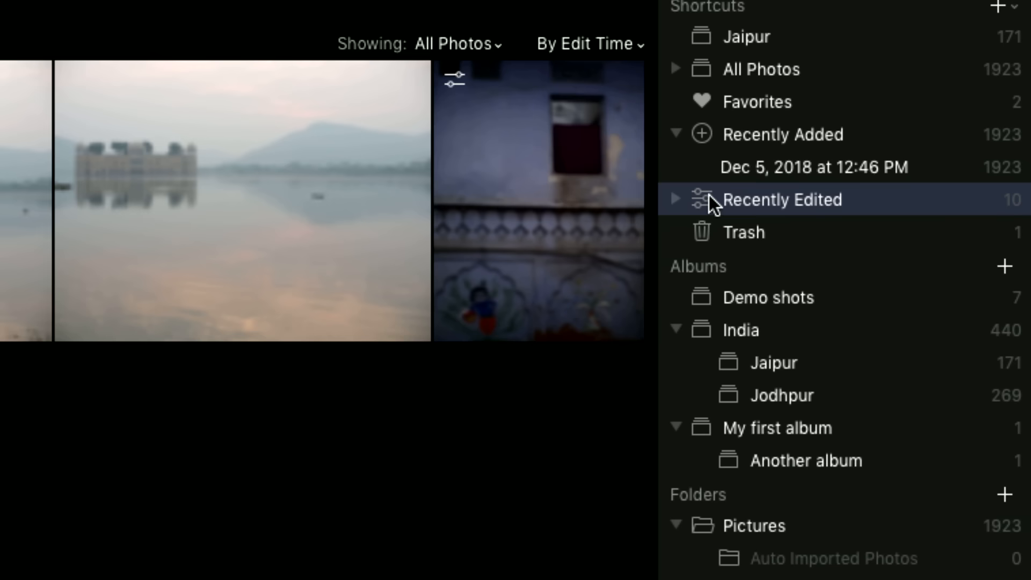
pyautogui.click(677, 200)
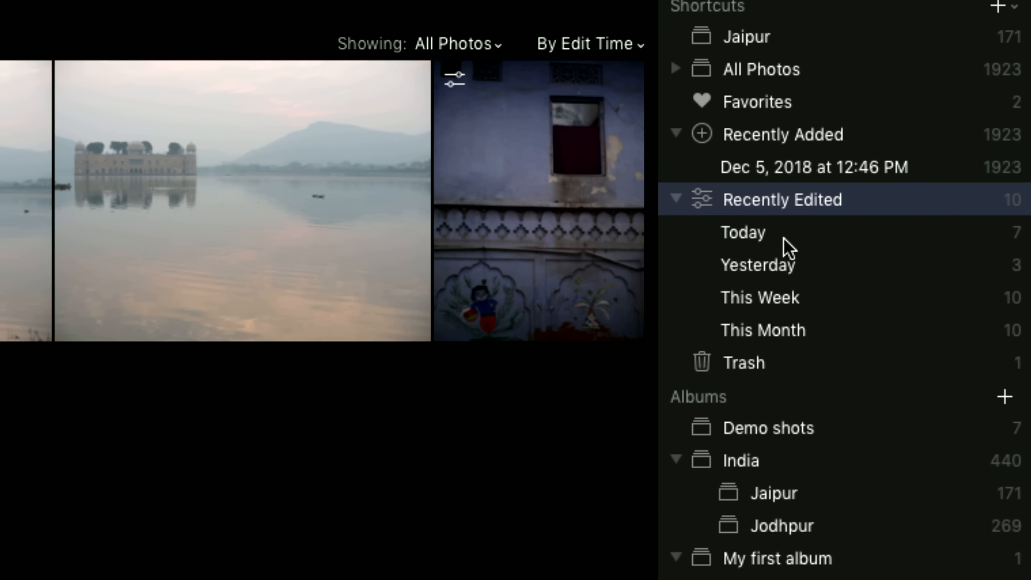
pyautogui.click(798, 268)
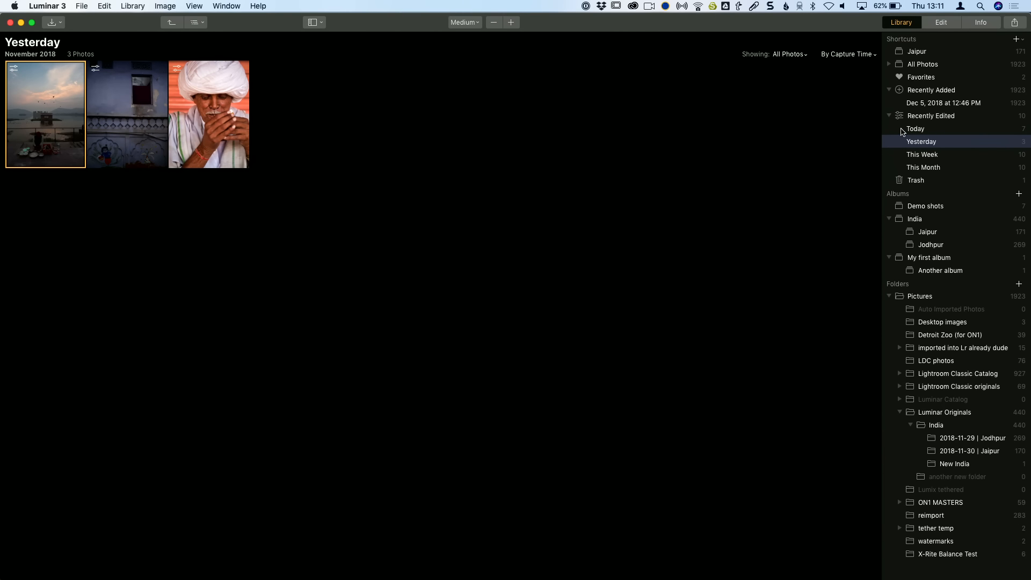
pyautogui.click(937, 183)
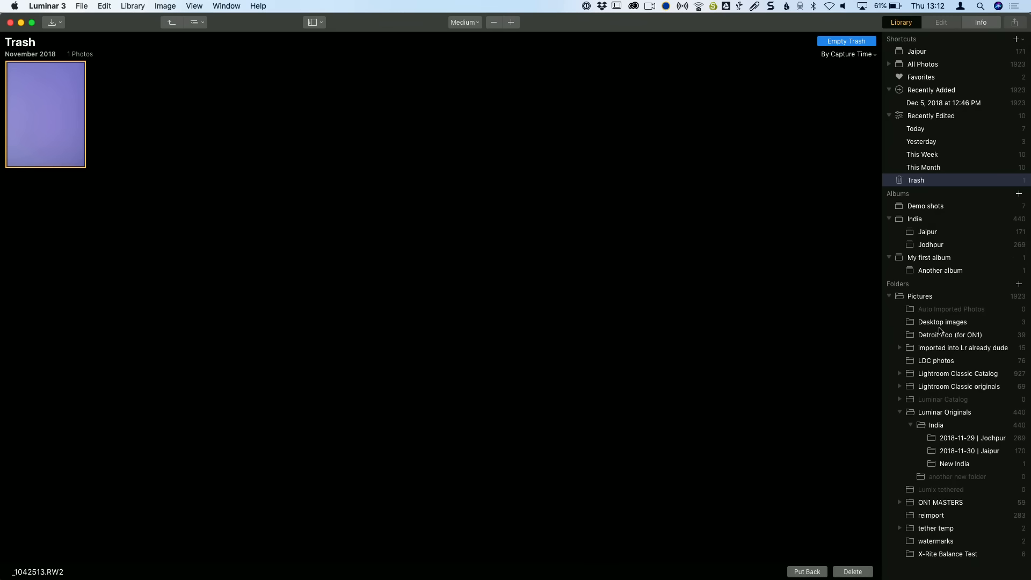
# Open the "2018-11-29 | Jodhpur" folder, check its list of parent folders, and go up one level to the India folder.
pyautogui.click(961, 438)
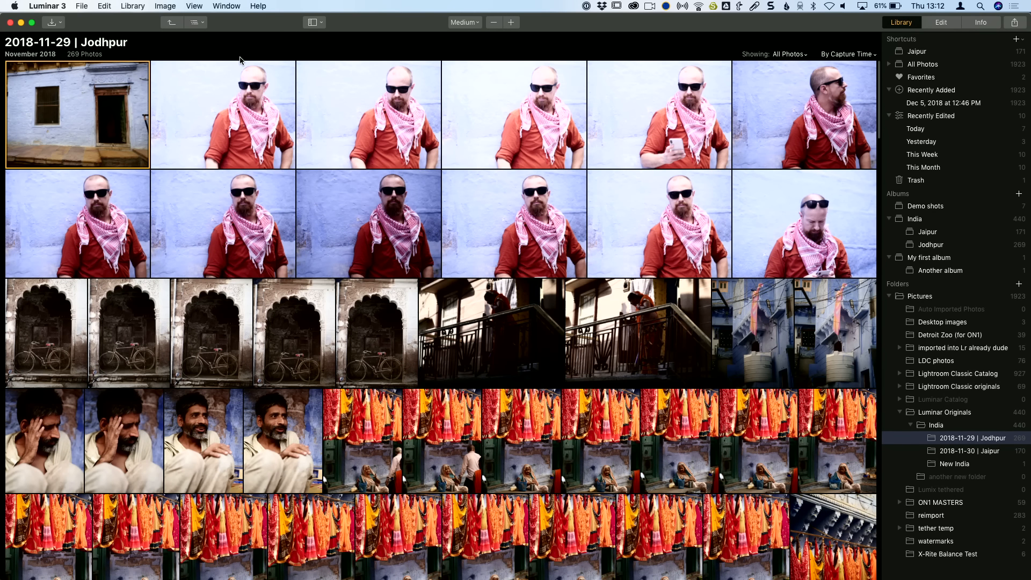
pyautogui.click(206, 27)
pyautogui.click(202, 23)
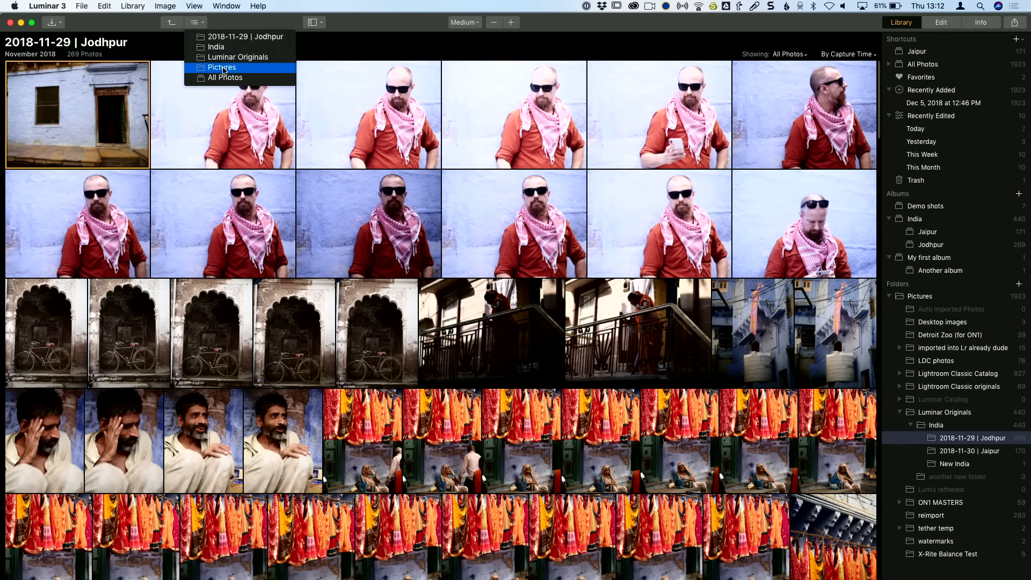
pyautogui.click(325, 72)
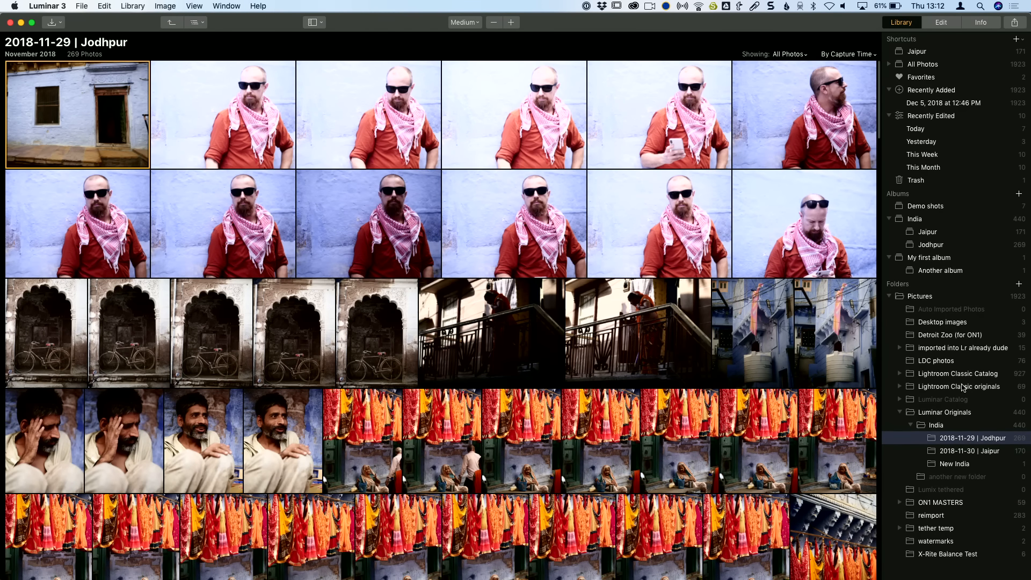
pyautogui.click(175, 24)
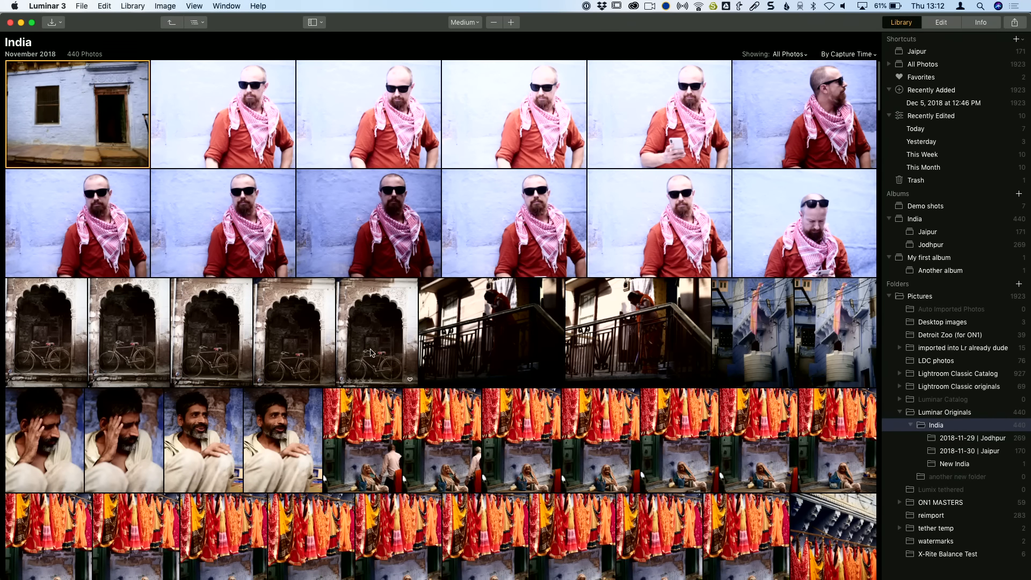
# Open a photo of the bicycle under the arched doorway in the single-image view.
pyautogui.scroll(-3, 281, 185)
pyautogui.doubleClick(271, 249)
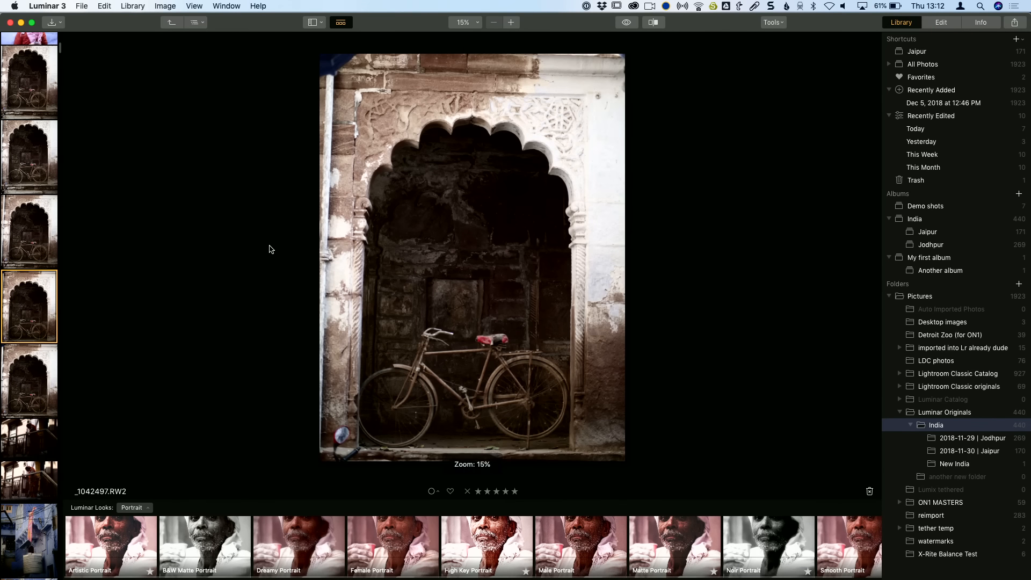
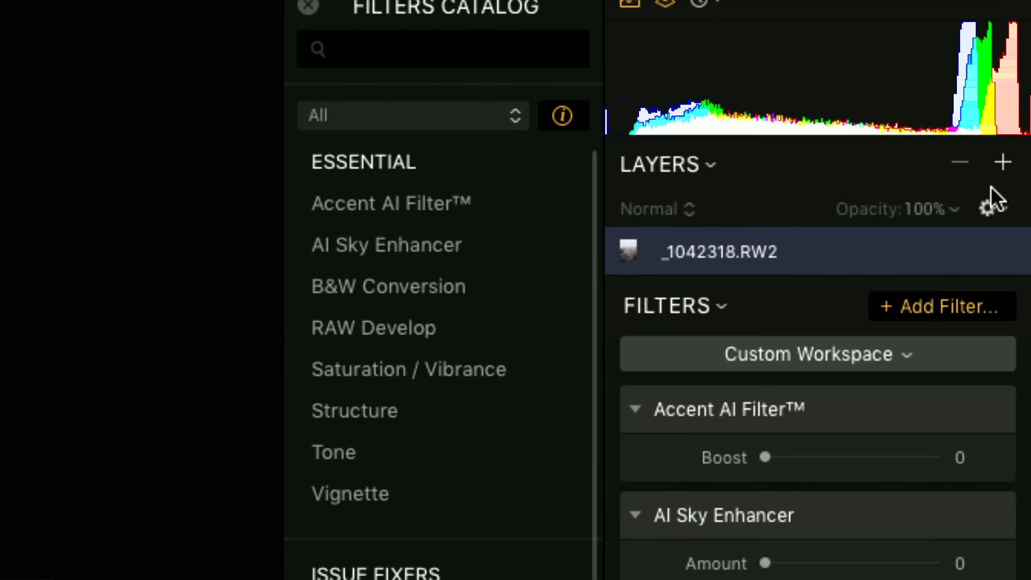
# Add a new adjustment layer above the _1042318.RW2 cityscape photo and check its masking options.
pyautogui.click(998, 167)
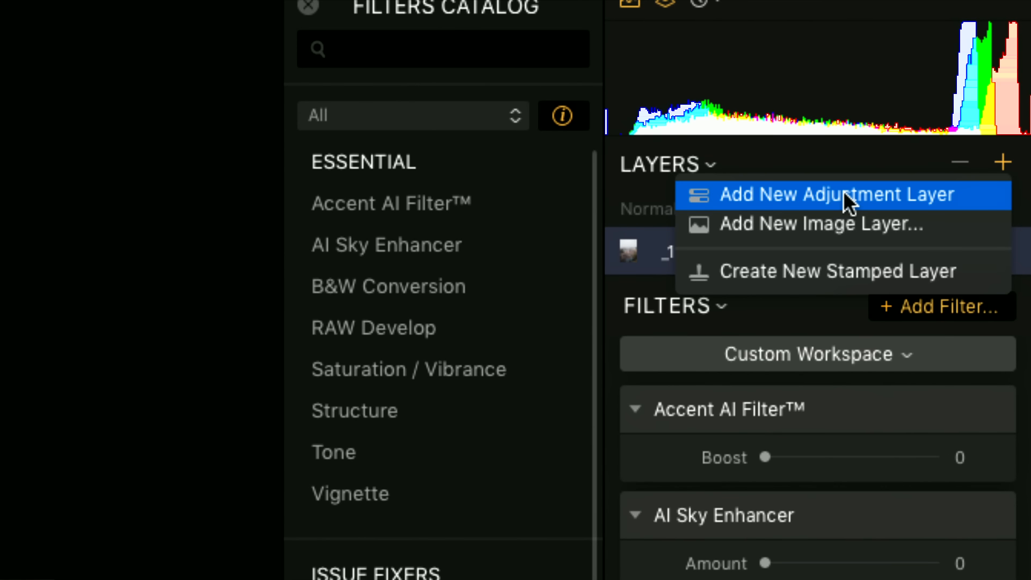
pyautogui.click(863, 203)
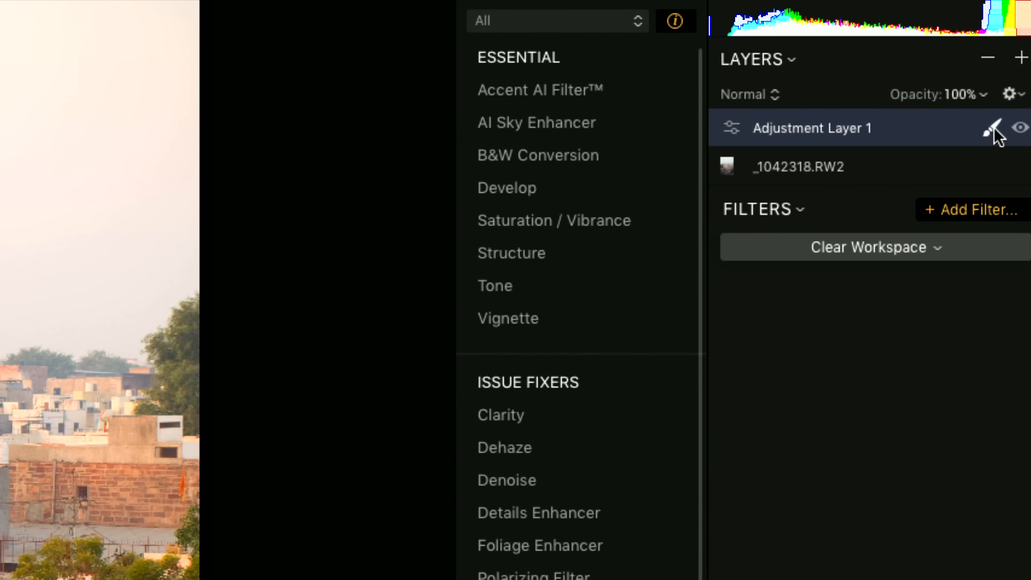
pyautogui.click(992, 130)
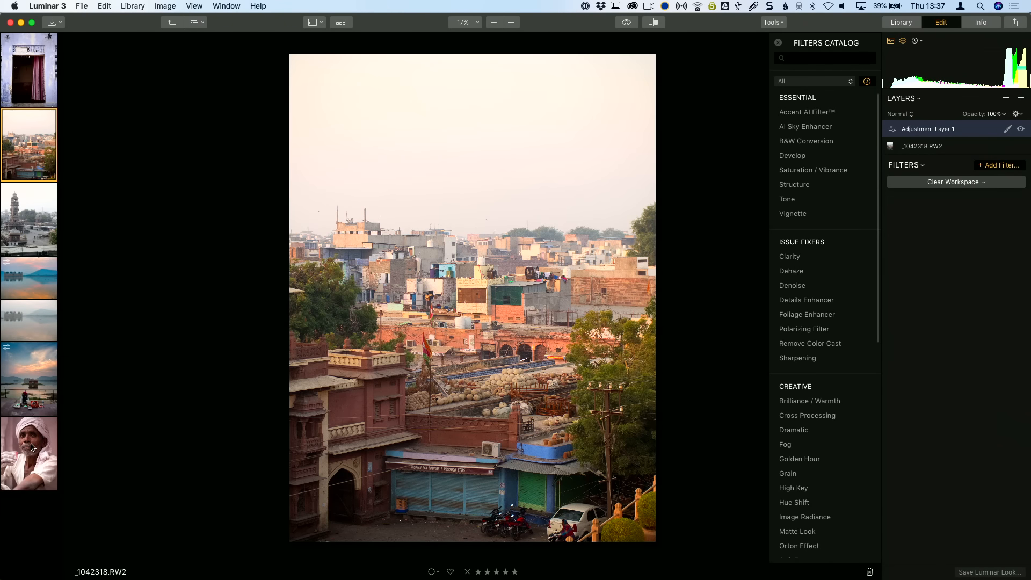
# Open the portrait of the man in the white turban and show the Portrait collection of Luminar Looks.
pyautogui.click(31, 447)
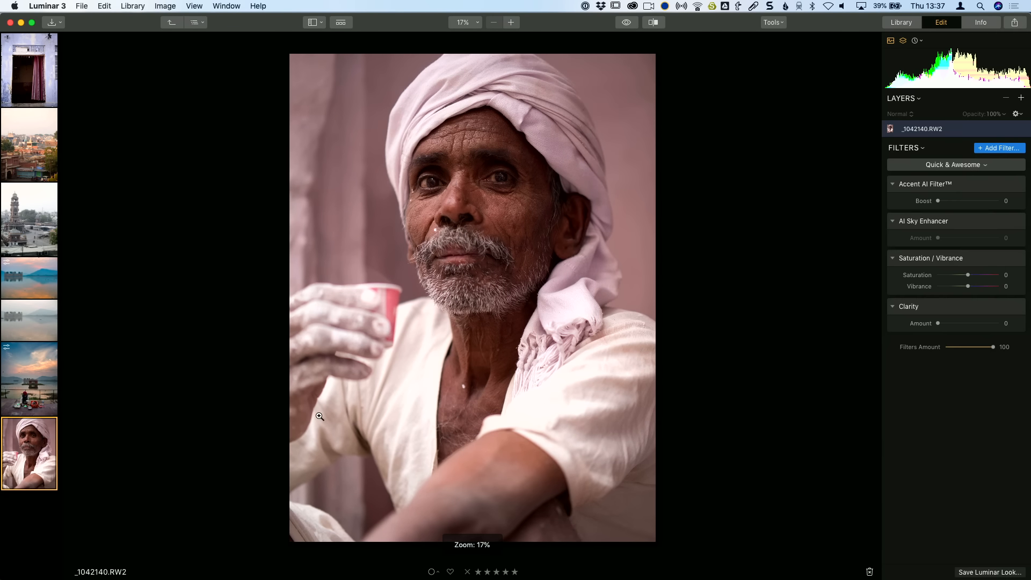
pyautogui.click(338, 24)
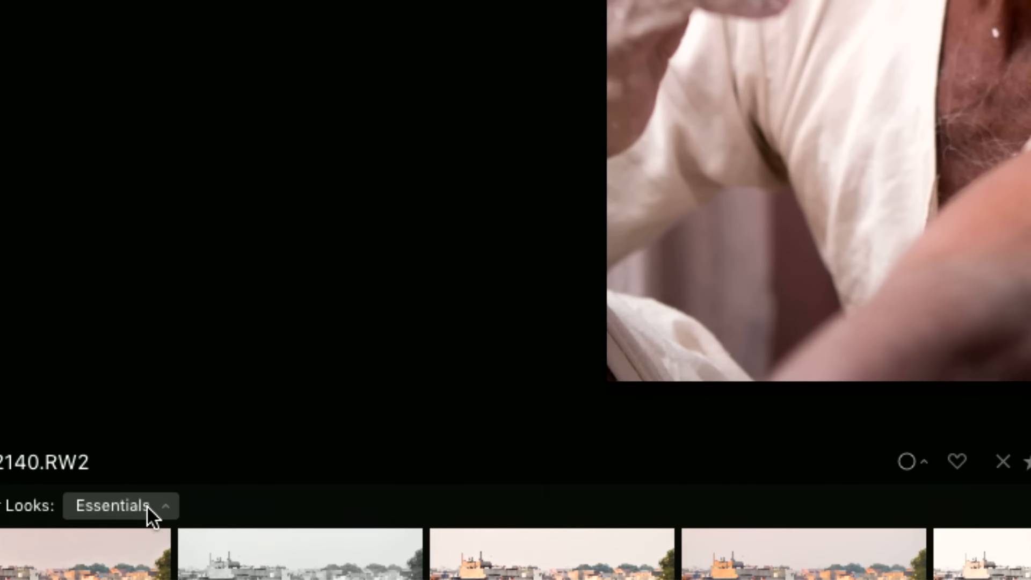
pyautogui.click(141, 508)
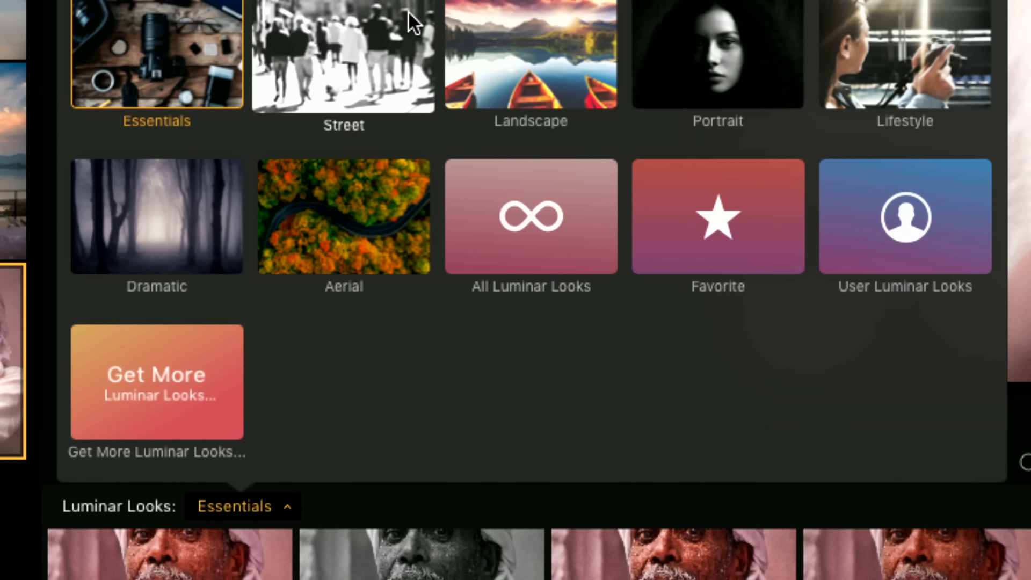
pyautogui.click(705, 72)
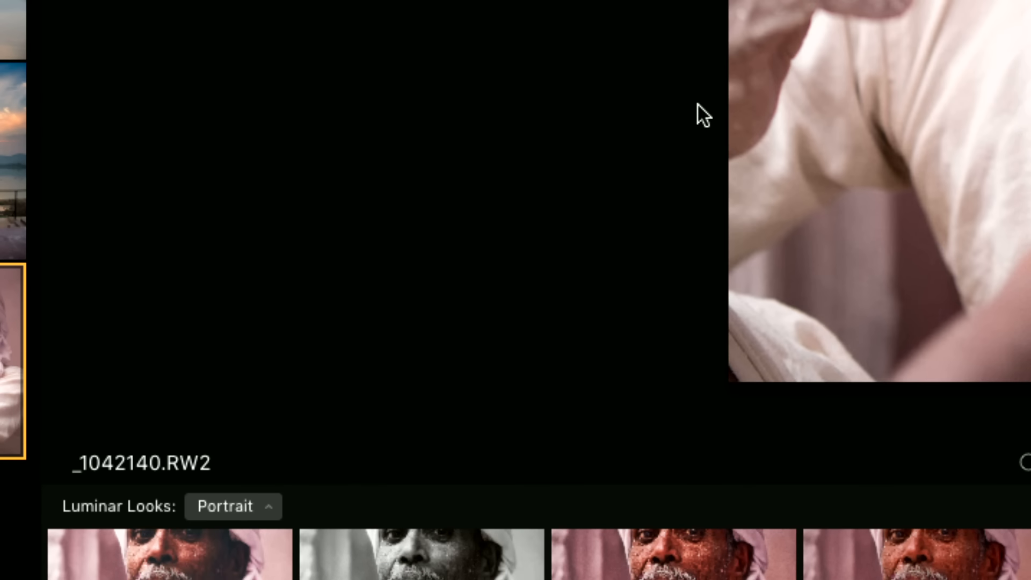
# Try the Artistic Portrait, B&W Matte Portrait and High Key Portrait looks, and apply the Noir Portrait look.
pyautogui.click(99, 529)
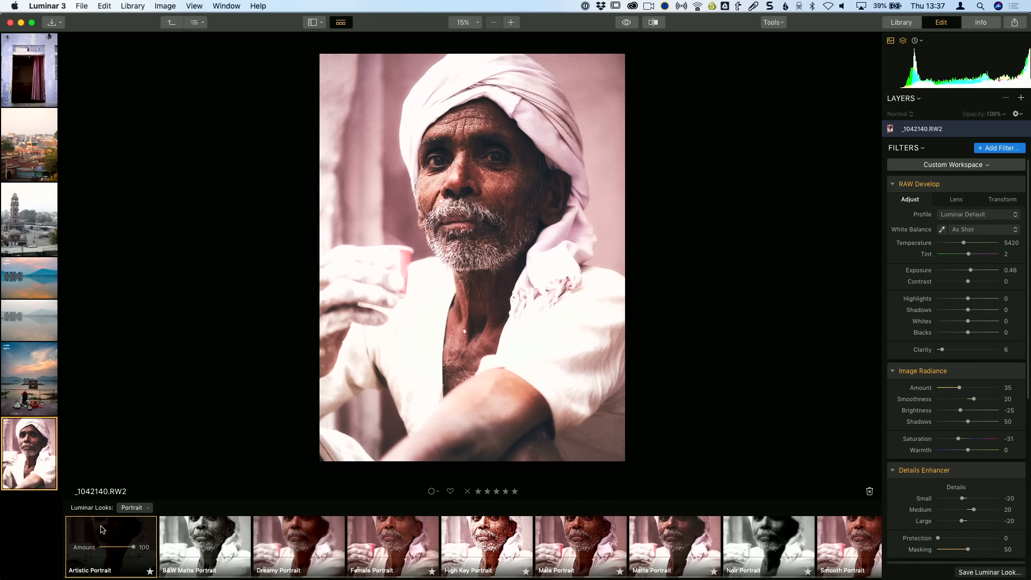
pyautogui.click(204, 550)
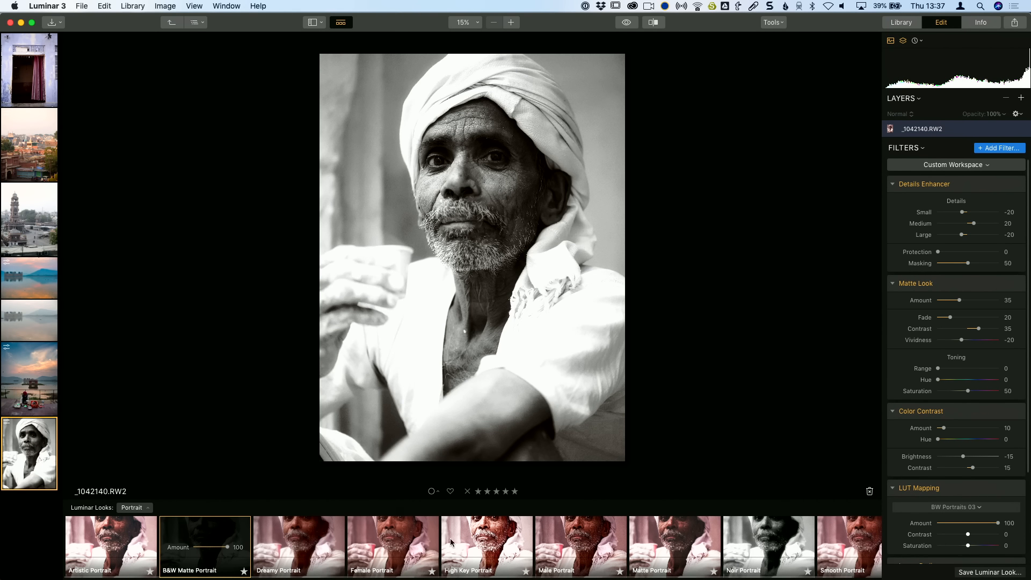
pyautogui.click(469, 540)
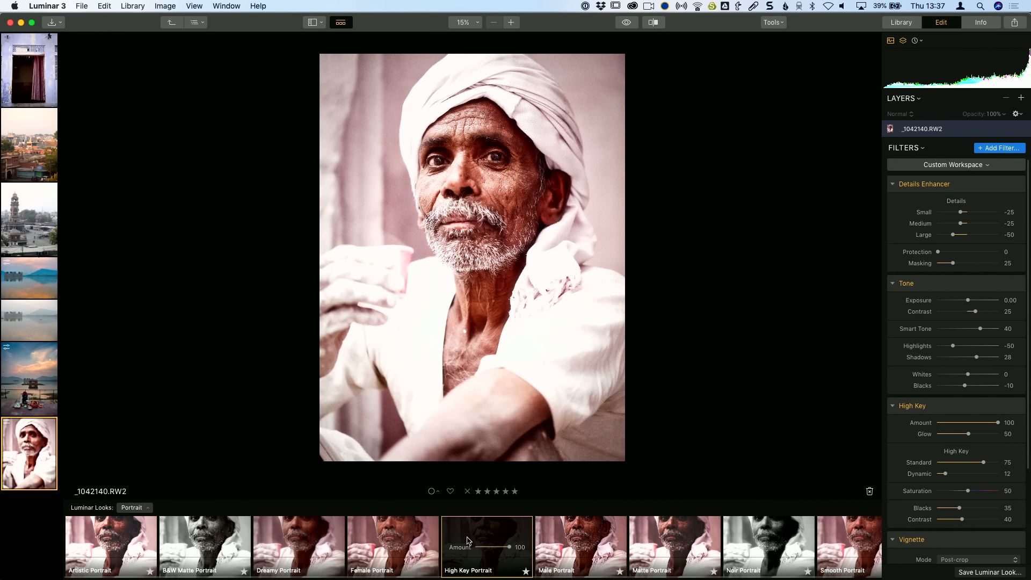
pyautogui.click(766, 540)
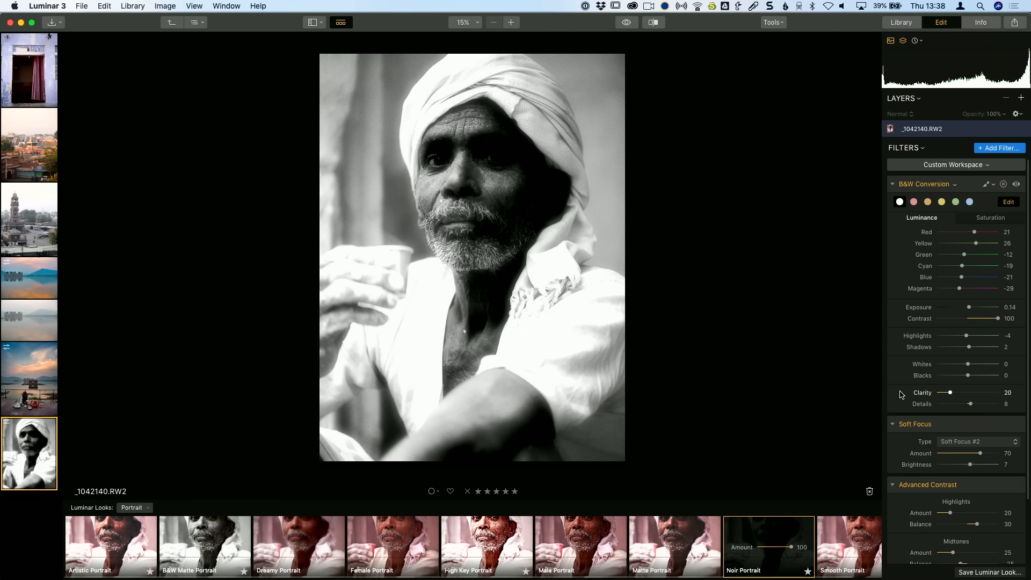
# Examine the B&W Conversion, Soft Focus and Advanced Contrast settings that make up the Noir Portrait look.
pyautogui.scroll(-5, 945, 354)
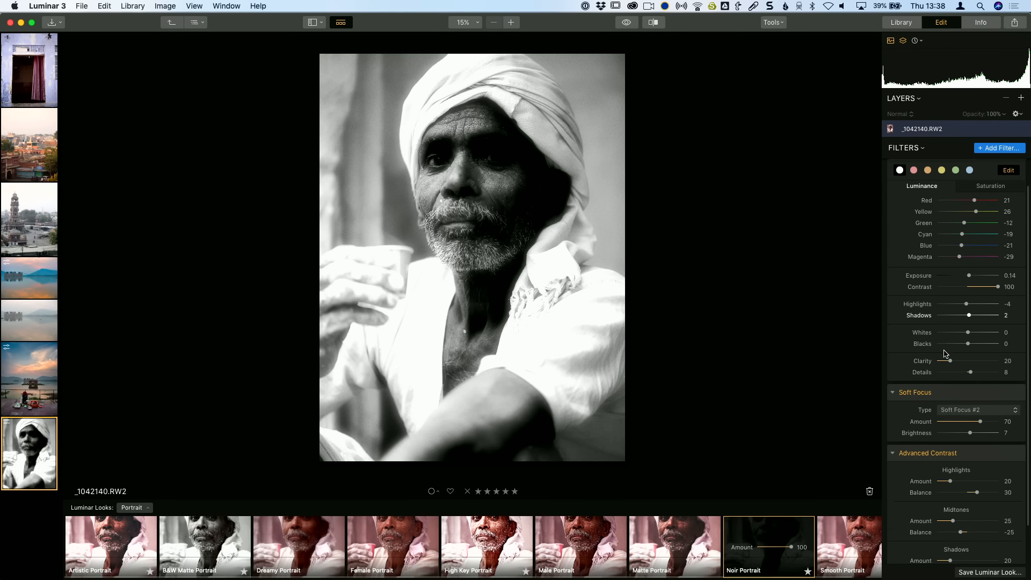
pyautogui.scroll(4, 946, 353)
pyautogui.scroll(2, 945, 353)
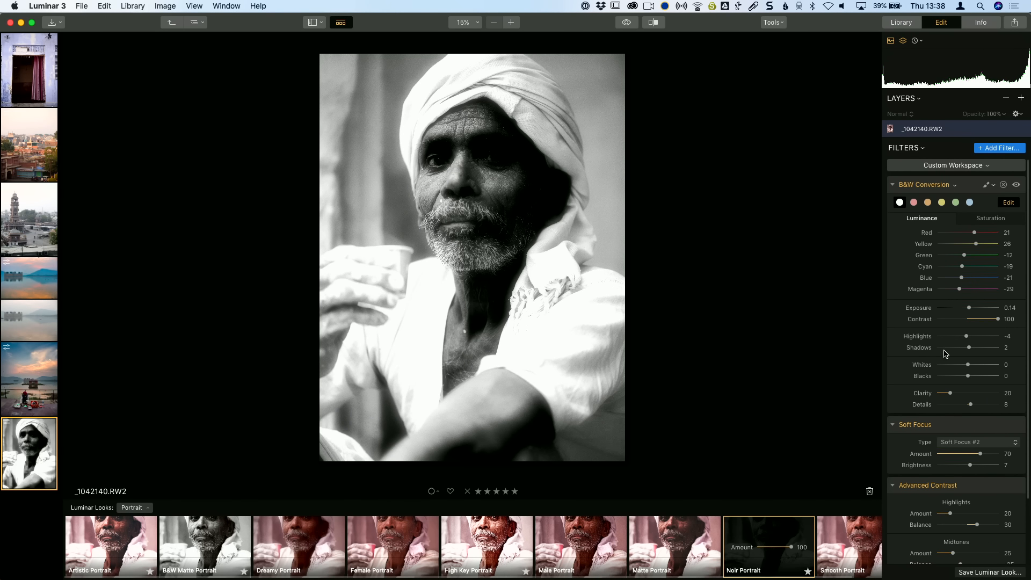
pyautogui.scroll(-3, 937, 384)
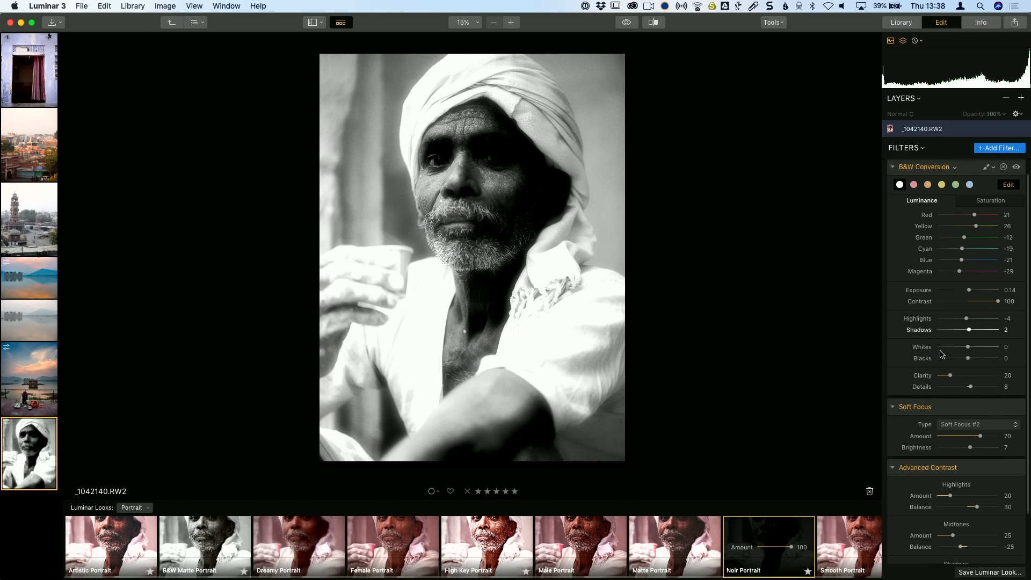
pyautogui.scroll(-2, 925, 490)
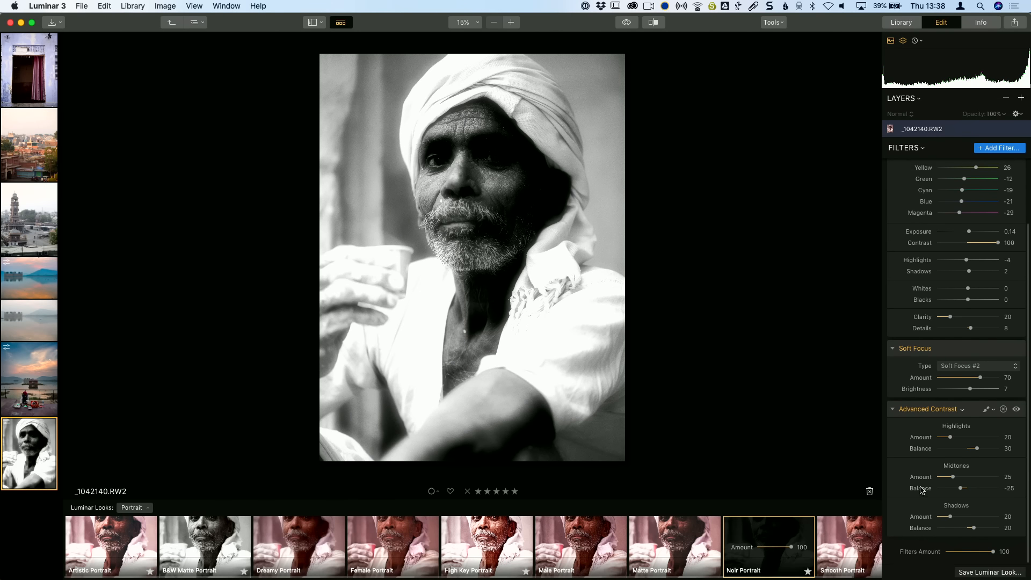
pyautogui.scroll(6, 934, 430)
pyautogui.scroll(-5, 950, 231)
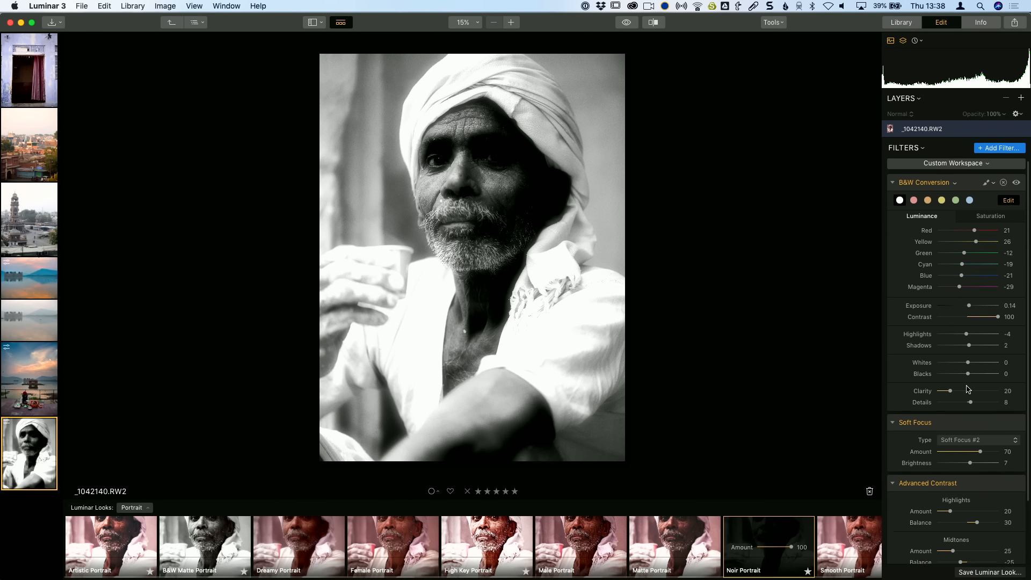
pyautogui.scroll(3, 951, 220)
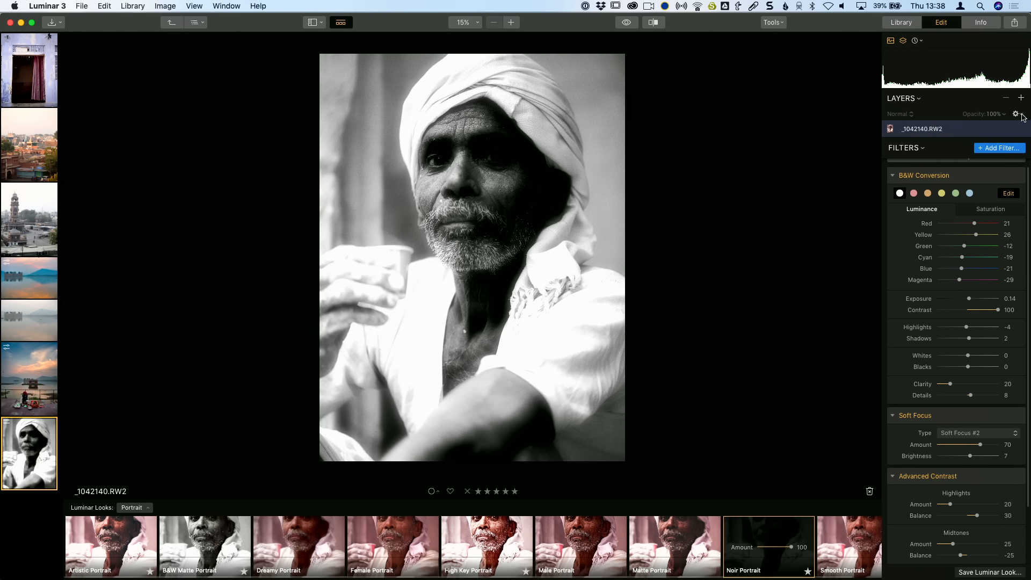
# Check the layer merging options and switch the filters to Single View Mode.
pyautogui.click(919, 100)
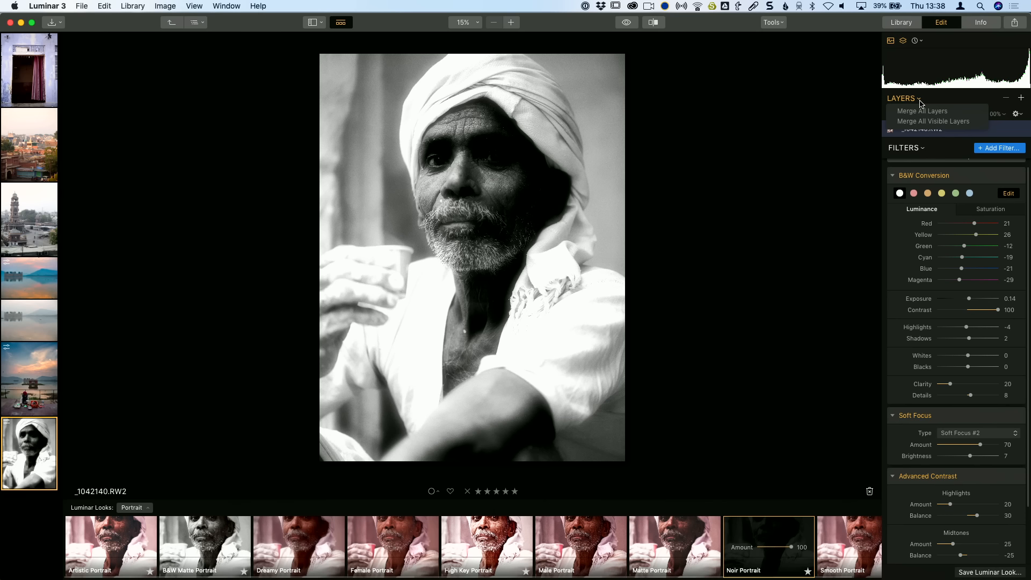
pyautogui.click(945, 100)
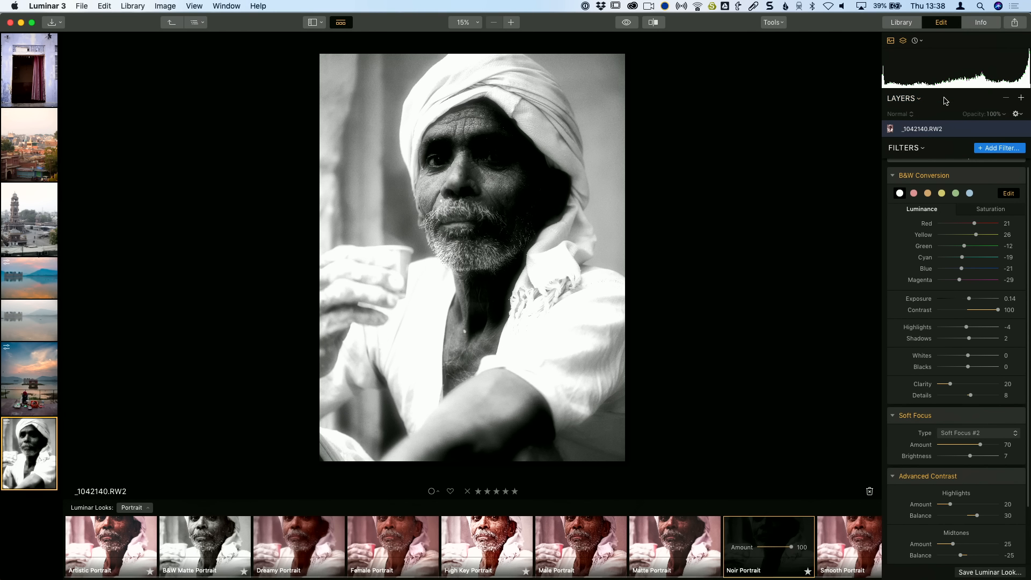
pyautogui.click(925, 152)
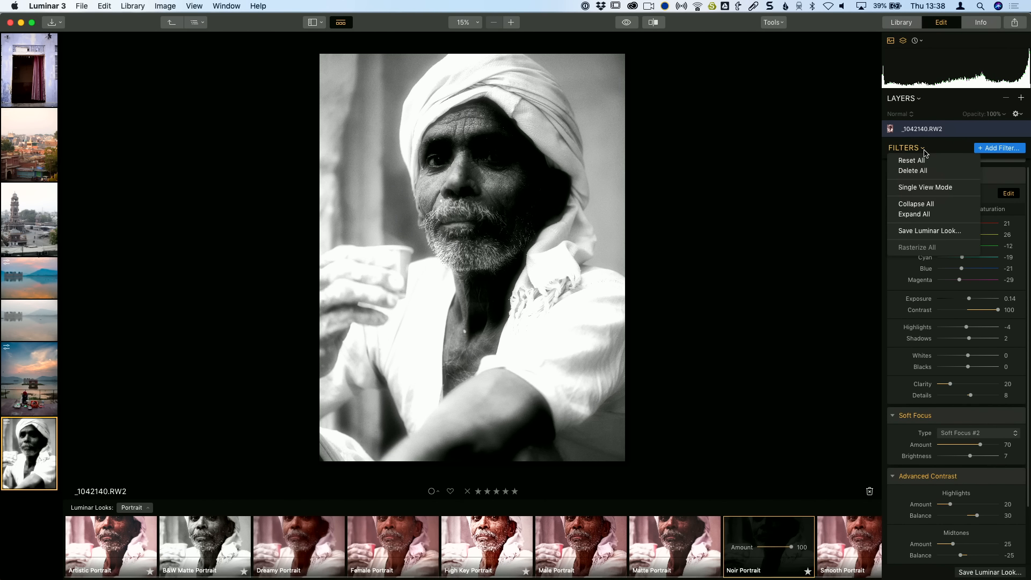
pyautogui.click(937, 189)
# Expand the B&W Conversion, Advanced Contrast and Soft Focus filters one after another to view their settings.
pyautogui.click(918, 207)
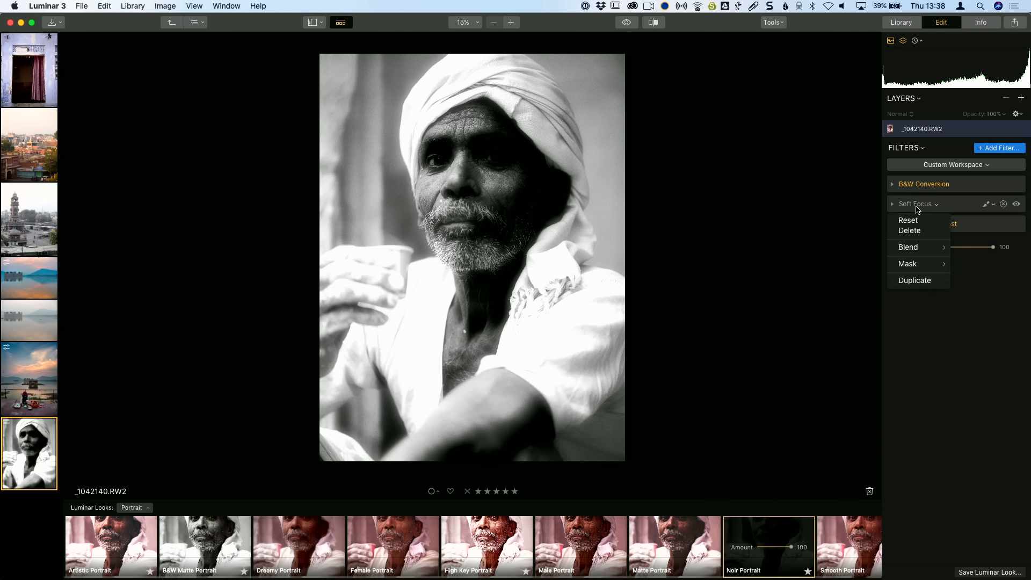
pyautogui.click(956, 201)
pyautogui.click(962, 206)
pyautogui.click(971, 186)
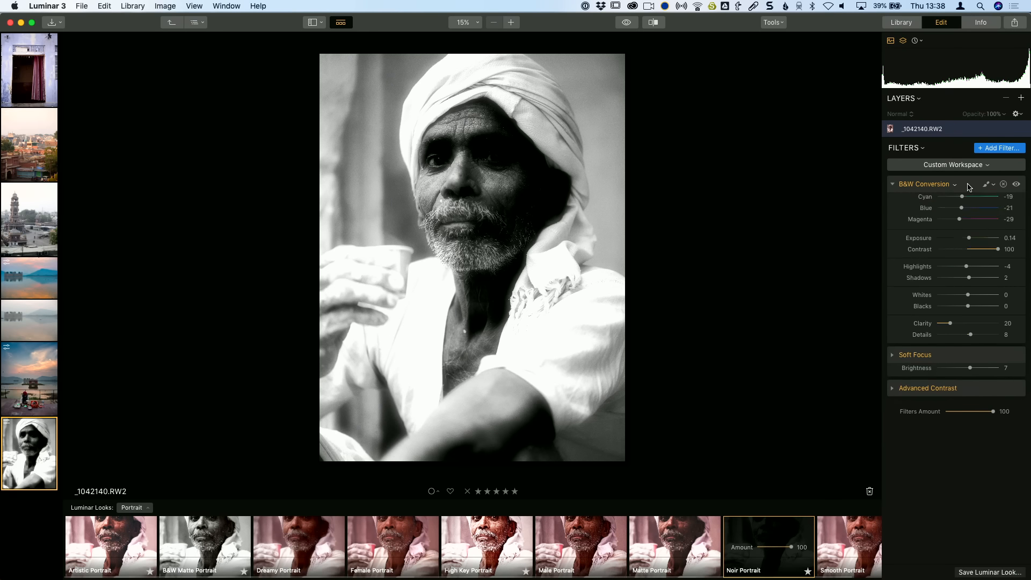
pyautogui.click(964, 444)
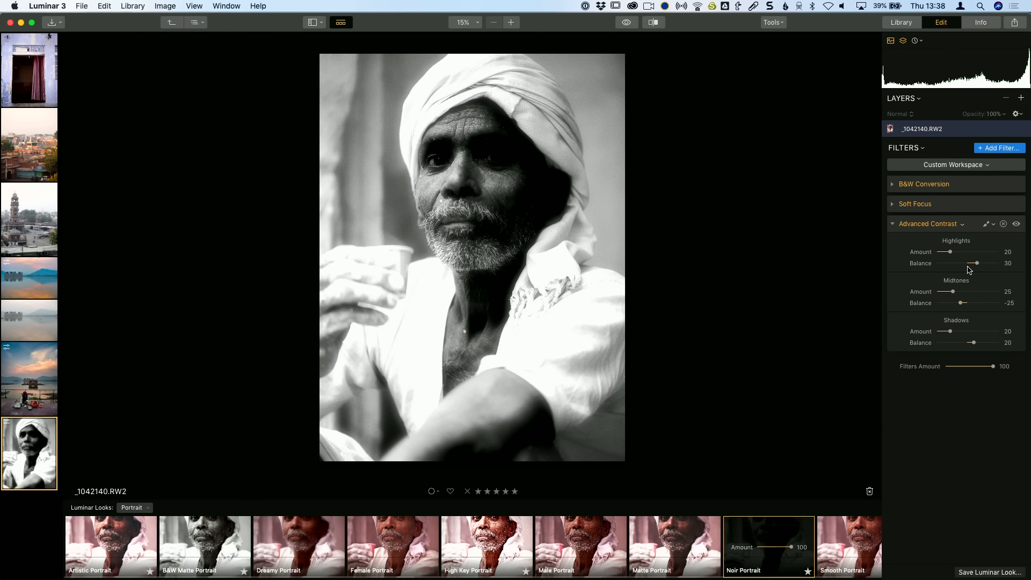
pyautogui.click(951, 206)
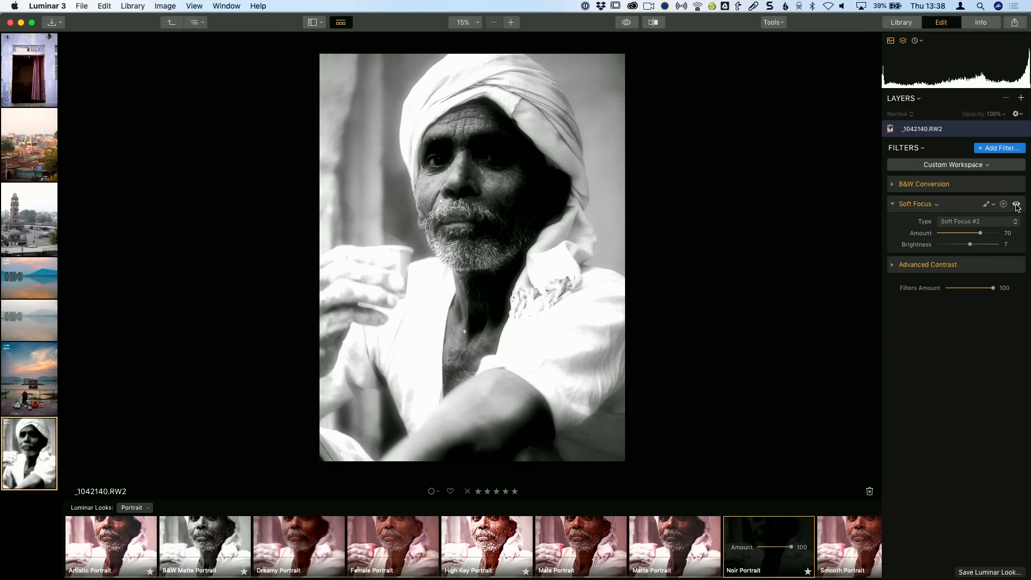
# Turn the Soft Focus filter off and on several times to compare its effect, leaving it on.
pyautogui.click(1017, 204)
pyautogui.click(1017, 204)
pyautogui.click(1016, 204)
pyautogui.click(1017, 205)
pyautogui.click(1017, 205)
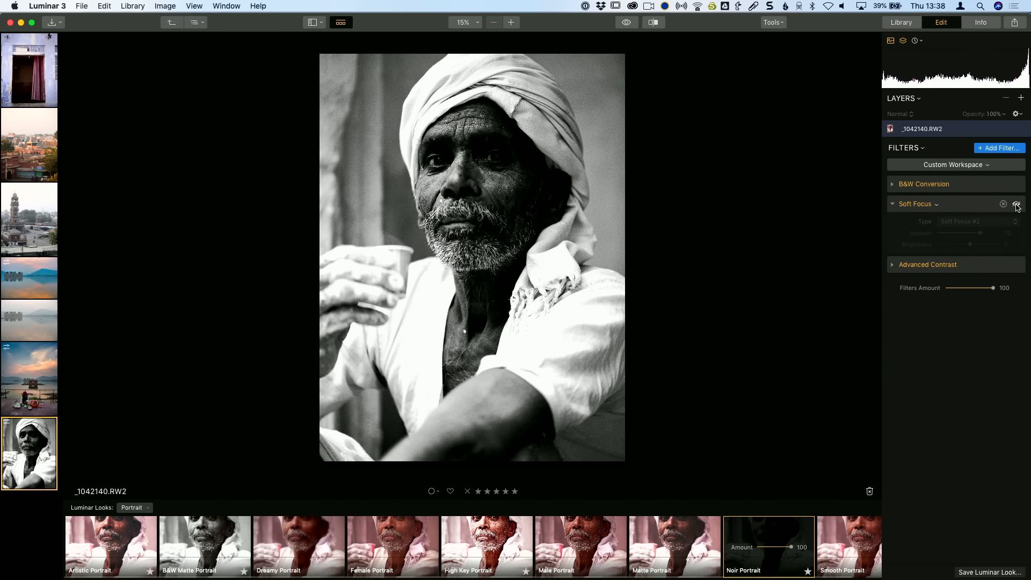
pyautogui.click(1017, 205)
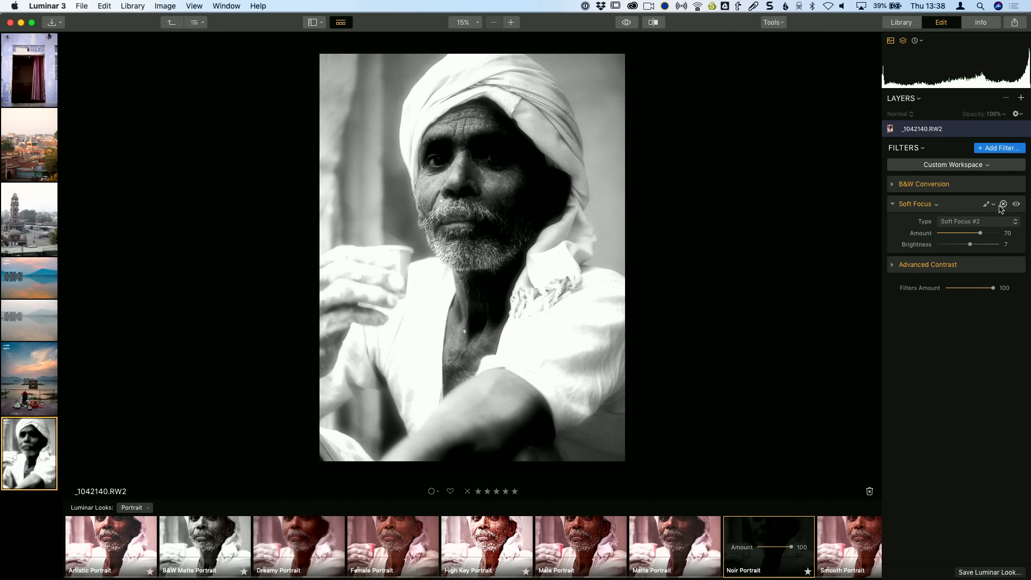
# Add a radial mask to the Soft Focus filter, shape it into a tall oval and centre it over the man's face.
pyautogui.click(995, 205)
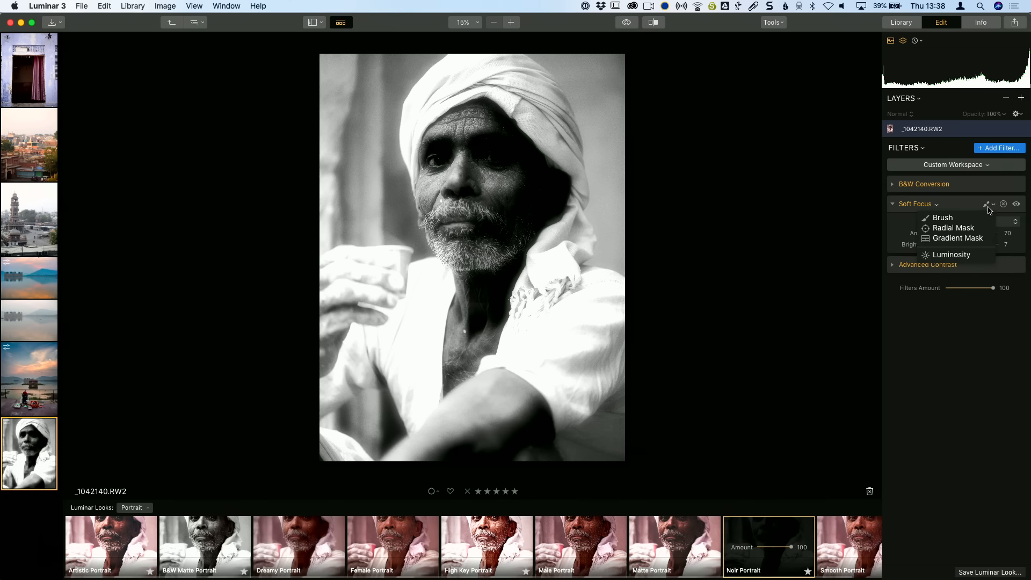
pyautogui.click(958, 228)
pyautogui.moveTo(463, 178); pyautogui.dragTo(477, 228)
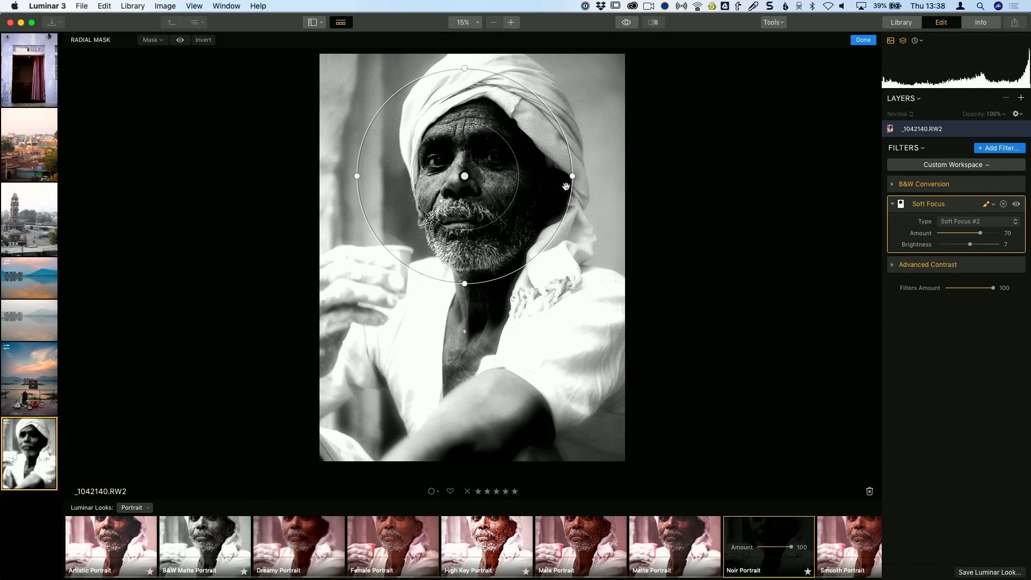
pyautogui.moveTo(571, 179); pyautogui.dragTo(555, 177)
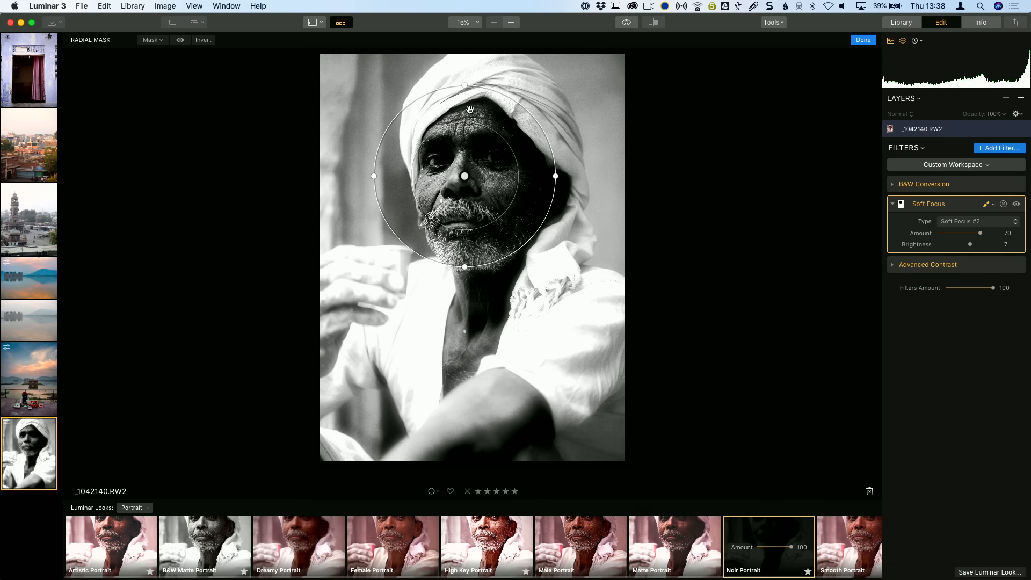
pyautogui.moveTo(463, 86); pyautogui.dragTo(464, 55)
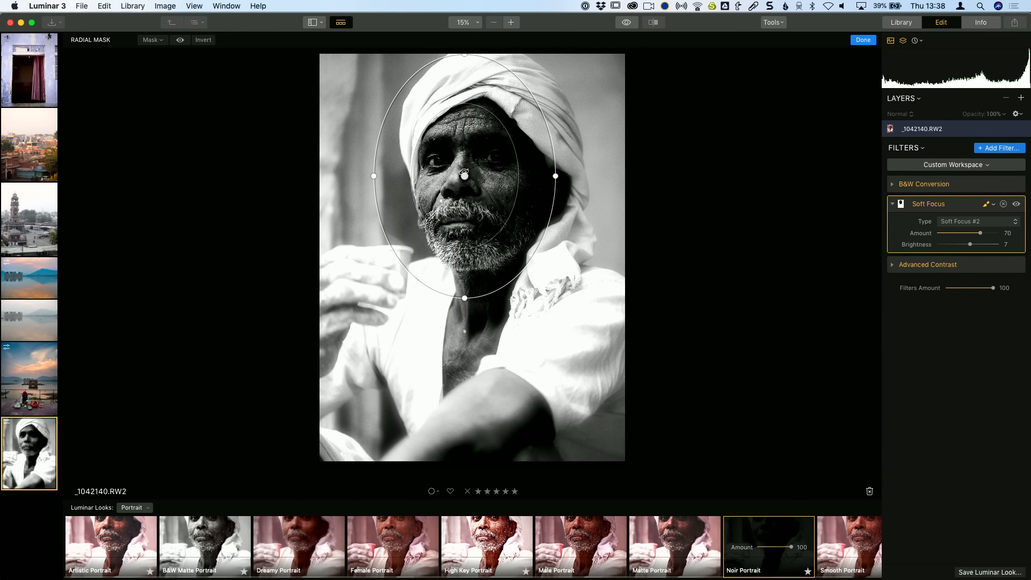
pyautogui.moveTo(464, 173); pyautogui.dragTo(481, 176)
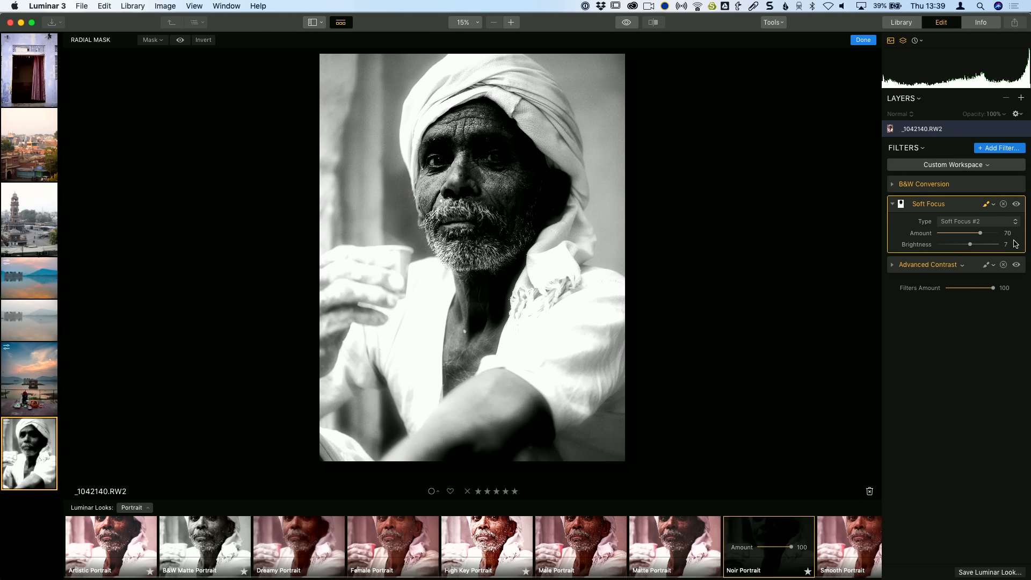
# Toggle the masked Soft Focus filter to compare the portrait with and without it, and finish the mask.
pyautogui.click(1016, 205)
pyautogui.click(1016, 204)
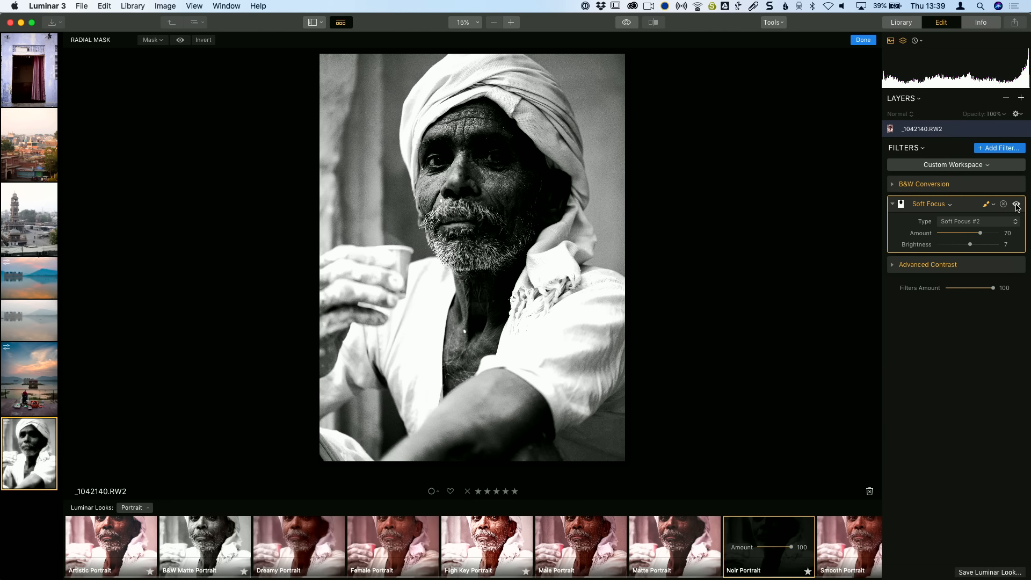
pyautogui.click(1016, 205)
pyautogui.click(1016, 205)
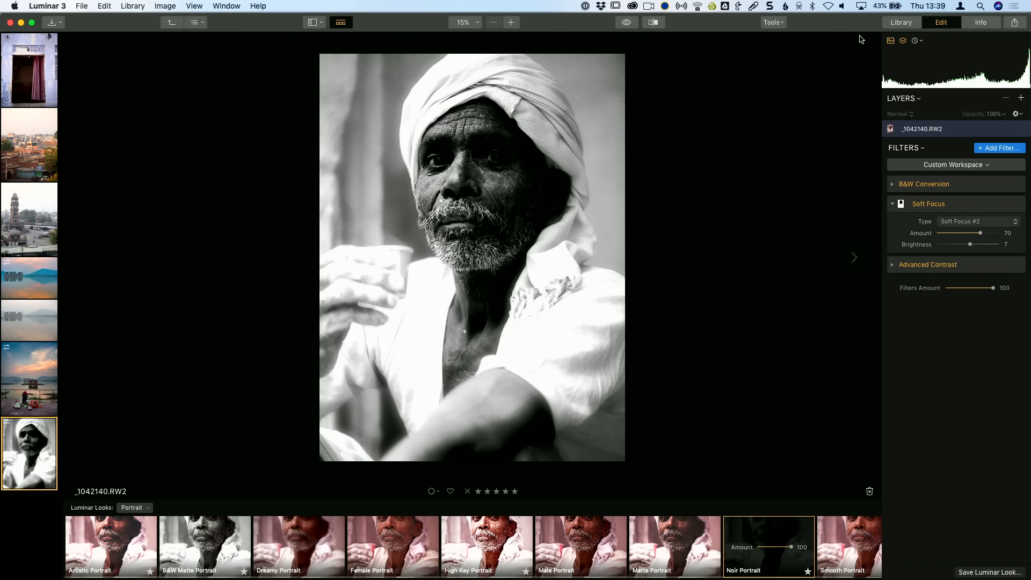
# View the export and sharing options and the list of applications the photo can be opened in.
pyautogui.click(1014, 25)
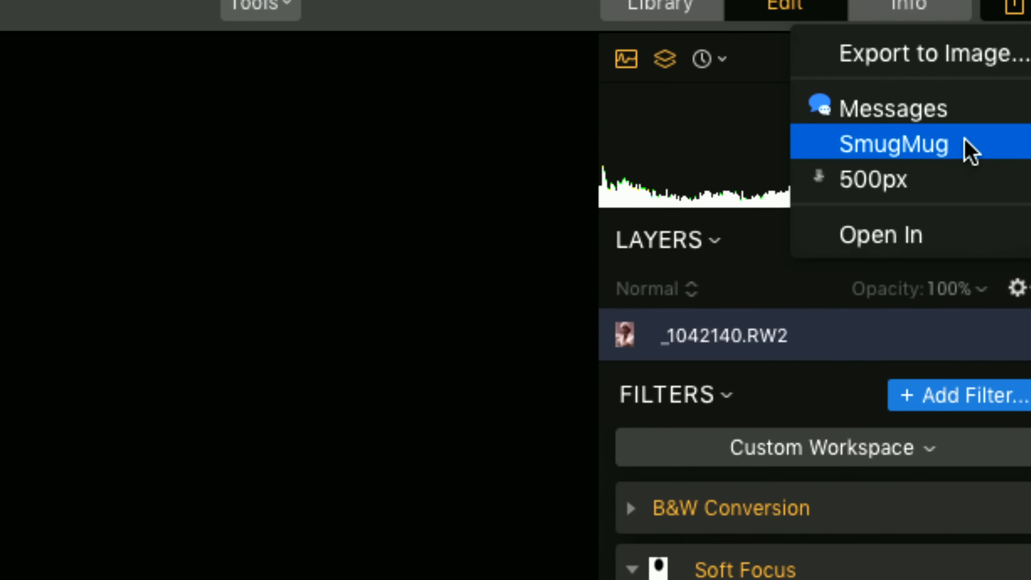
pyautogui.moveTo(939, 239)
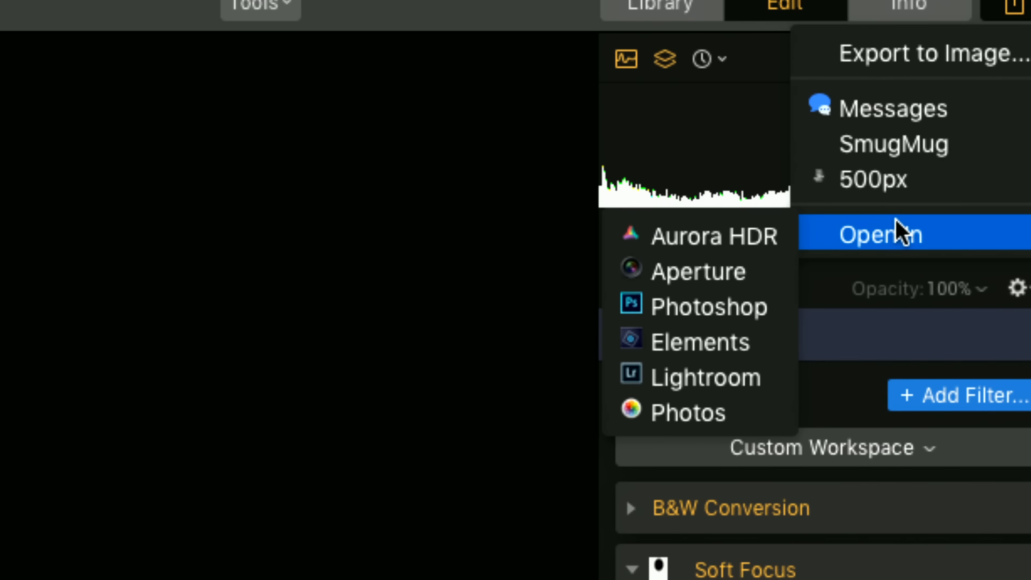
# Start exporting the photo to an image file and review the sharpening, resize, colour space and format choices.
pyautogui.click(886, 66)
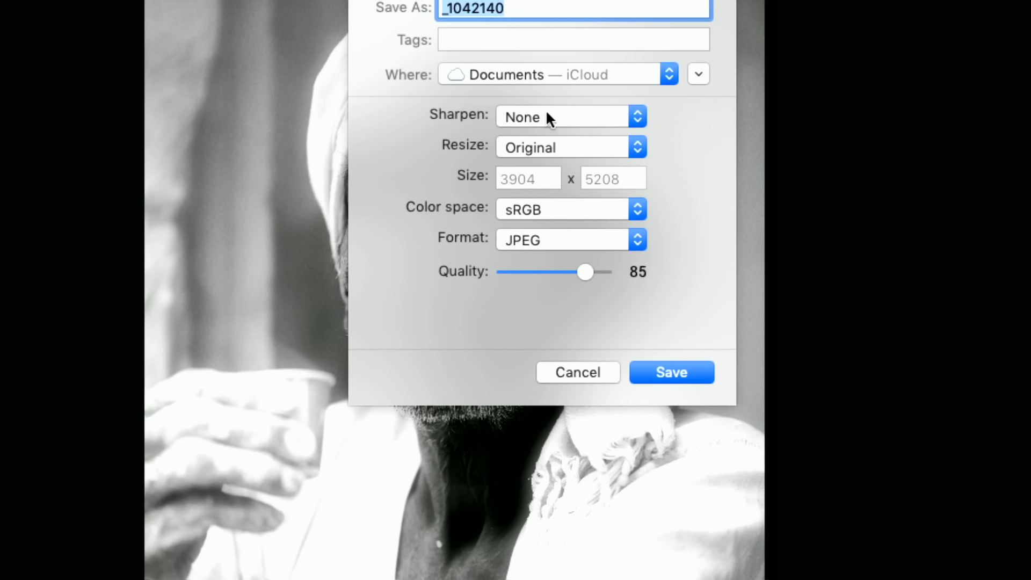
pyautogui.click(517, 120)
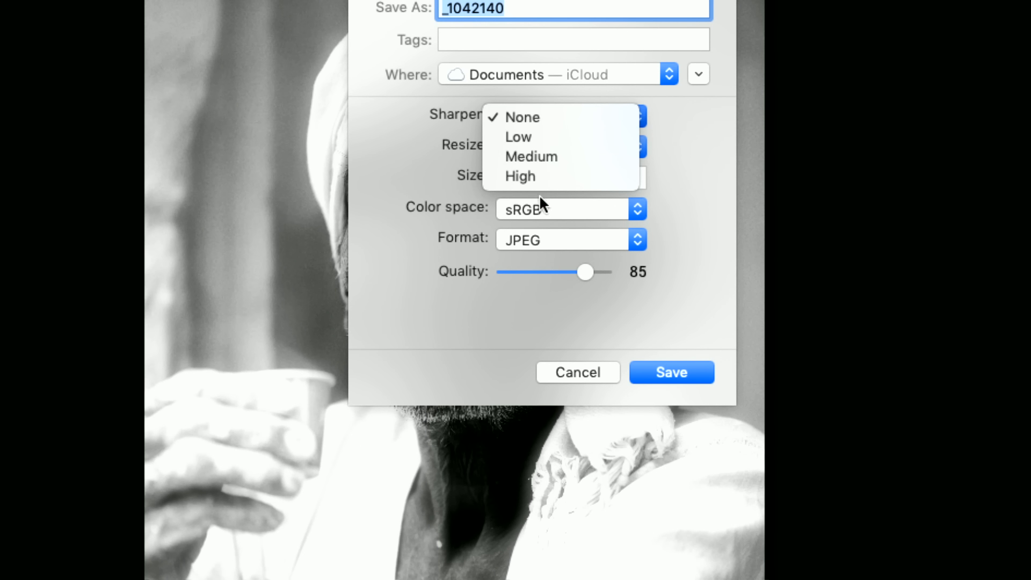
pyautogui.click(410, 141)
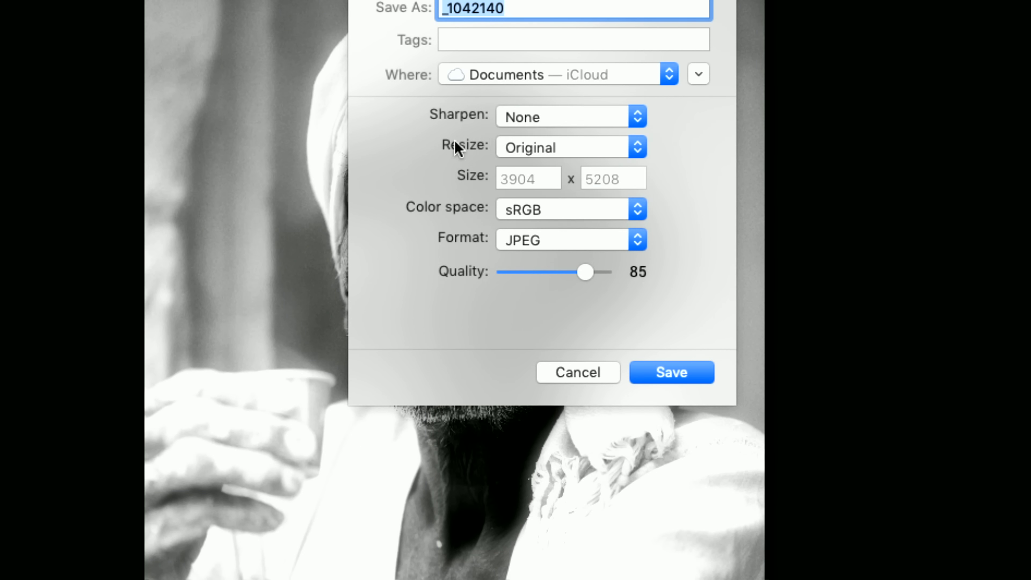
pyautogui.click(524, 144)
pyautogui.click(451, 200)
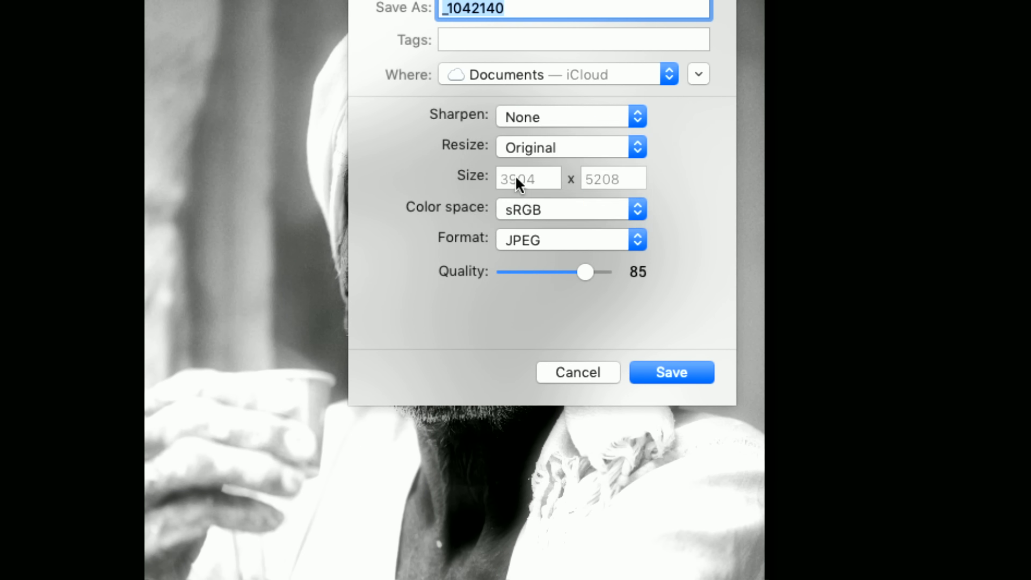
pyautogui.click(529, 204)
pyautogui.click(440, 244)
pyautogui.click(521, 240)
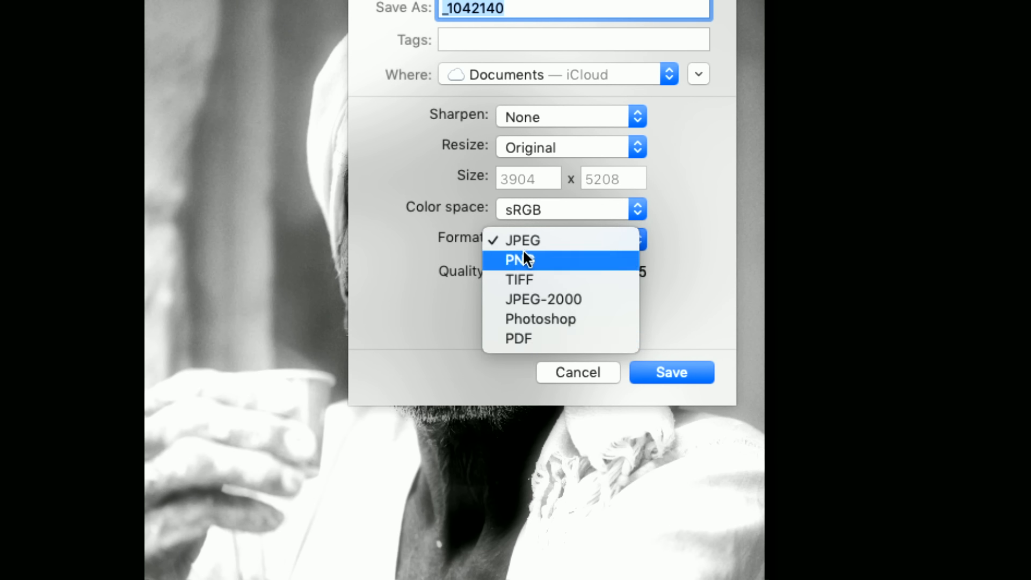
pyautogui.click(455, 270)
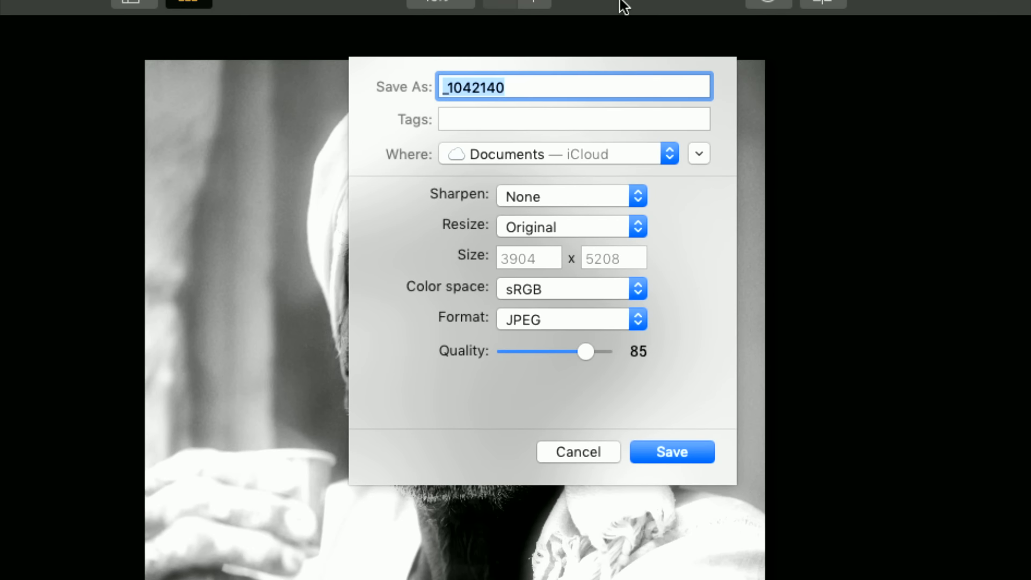
# Take a closer look at the sharpening levels offered for the exported image.
pyautogui.click(548, 196)
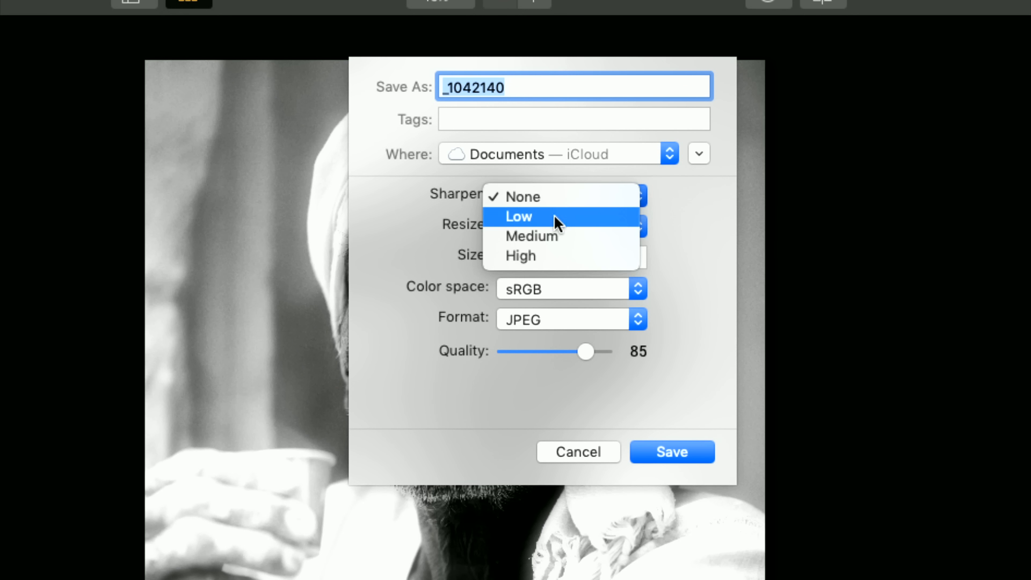
pyautogui.click(463, 231)
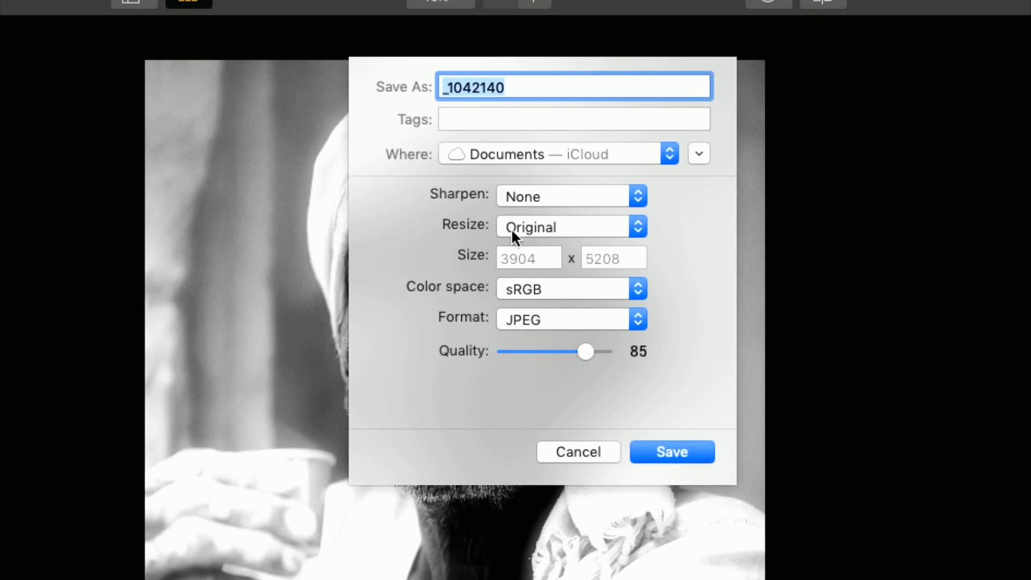
pyautogui.click(529, 195)
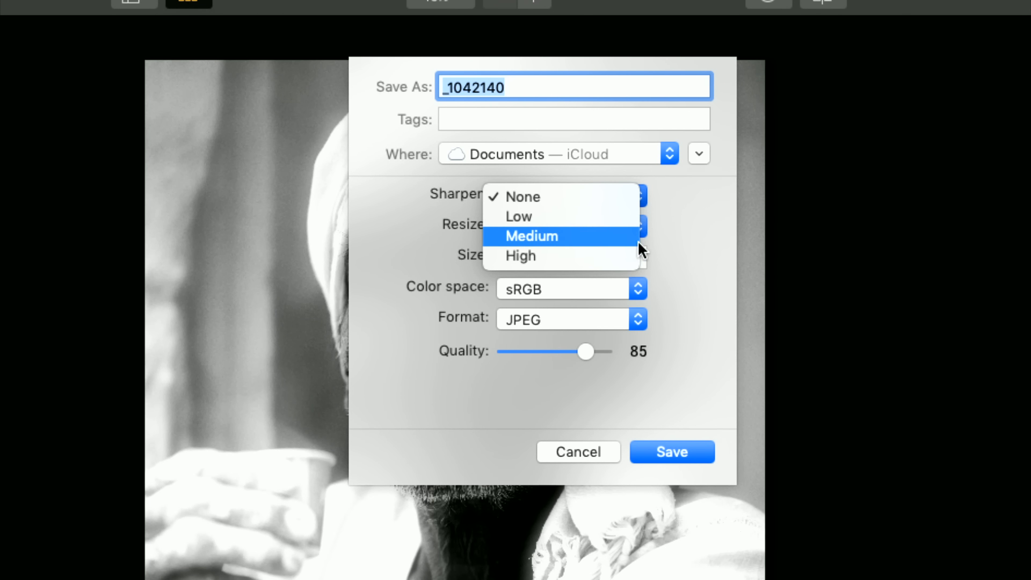
pyautogui.click(722, 246)
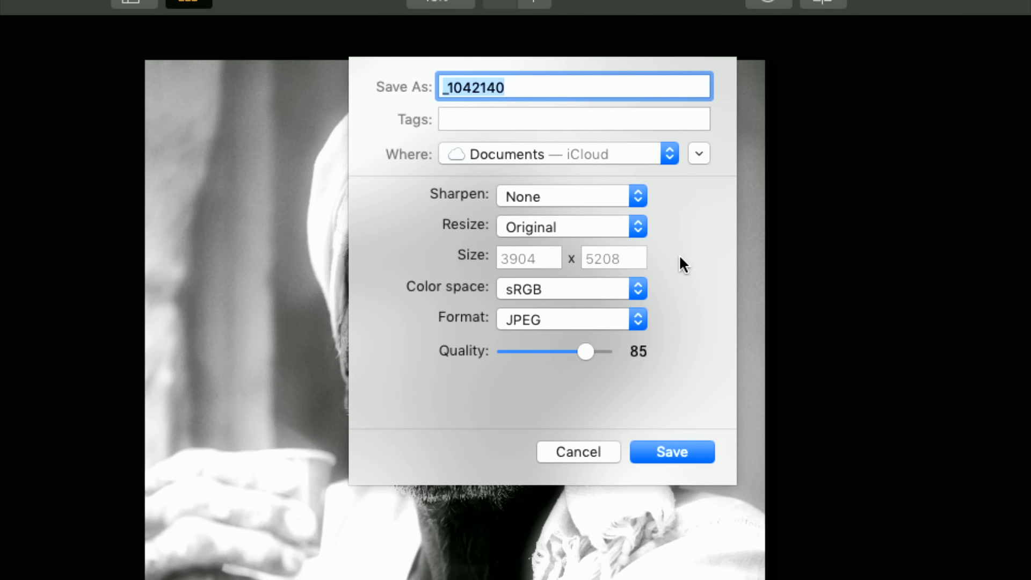